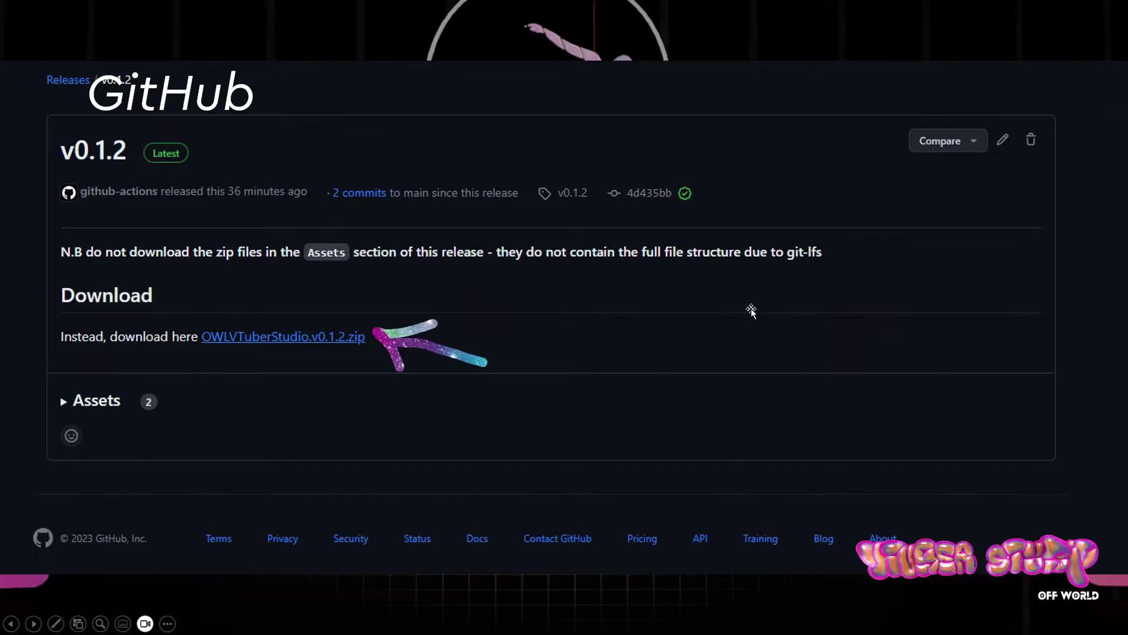
Step: Exit the PowerPoint slide show and minimize it to reveal the VTuberStudio project
{"action": "key", "text": "Escape"}
{"action": "left_click", "coordinate": [1065, 20]}
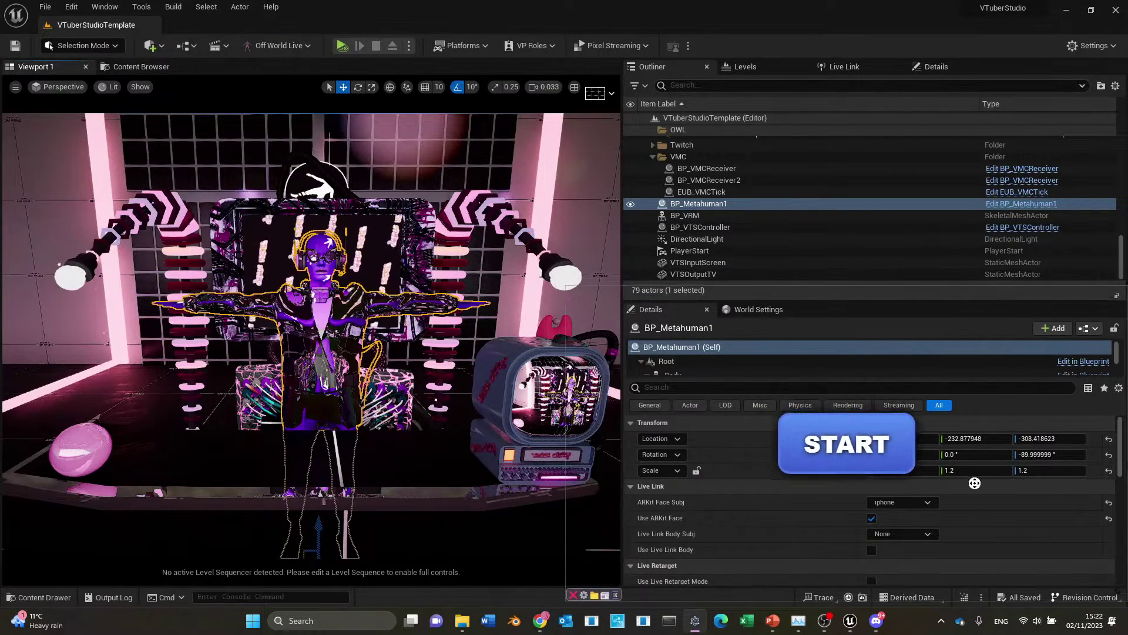
Step: Start XR Animator loading so its webcam, mocap and VMC protocol are ready
{"action": "left_click", "coordinate": [826, 451]}
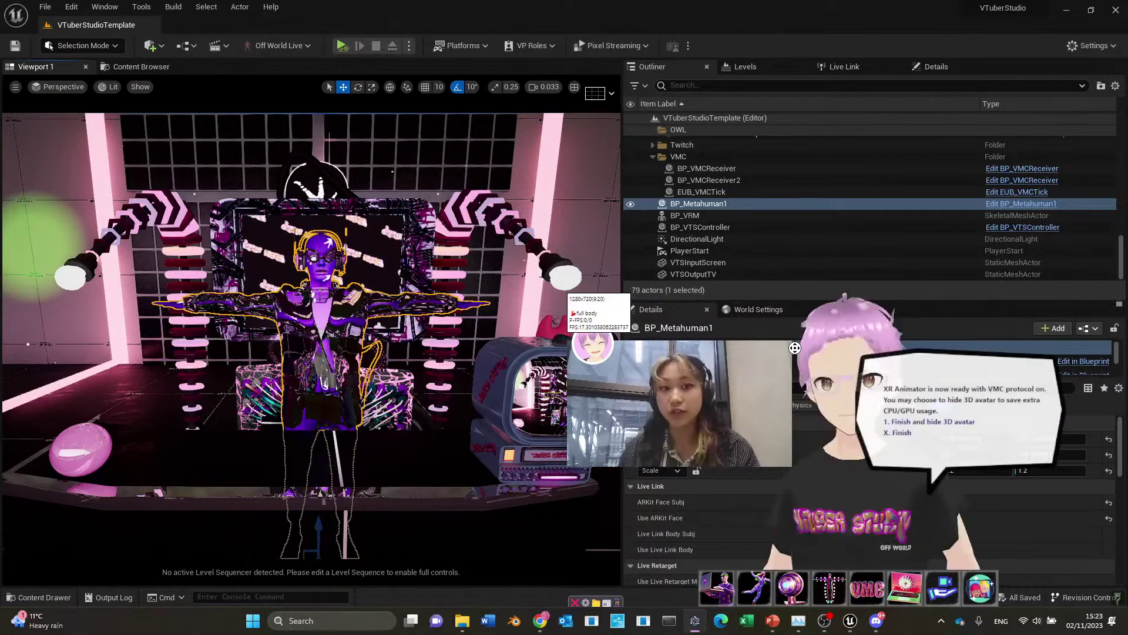
Step: Select BP_VMCReceiver in the Outliner and start its OSC server listening
{"action": "left_click", "coordinate": [689, 16]}
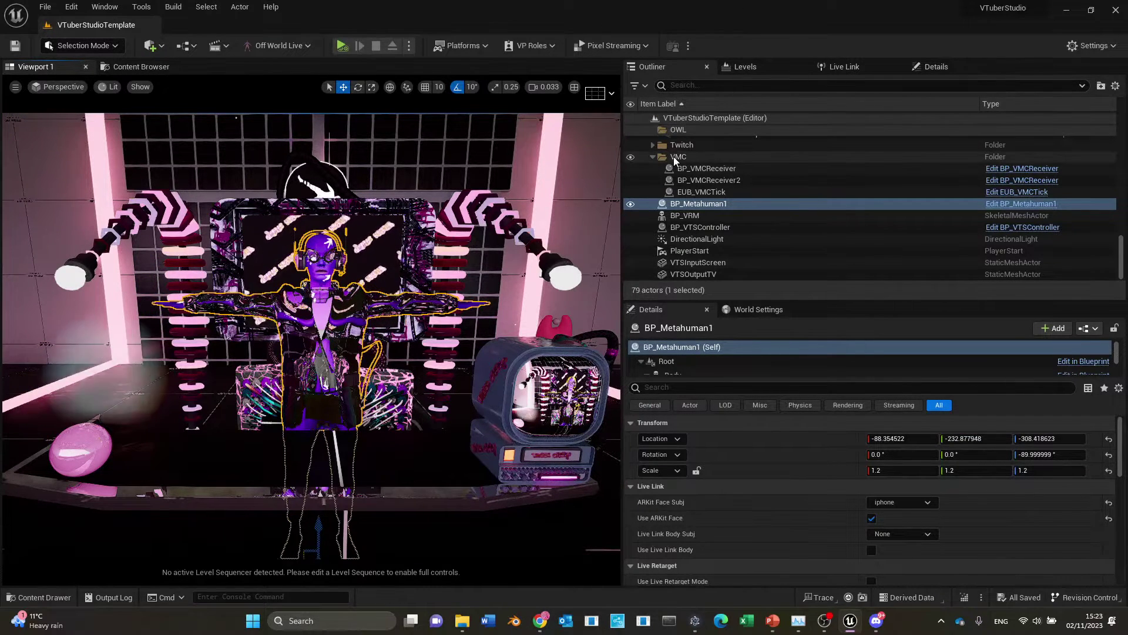
{"action": "left_click_drag", "start_coordinate": [665, 157], "coordinate": [731, 171]}
{"action": "left_click", "coordinate": [731, 170]}
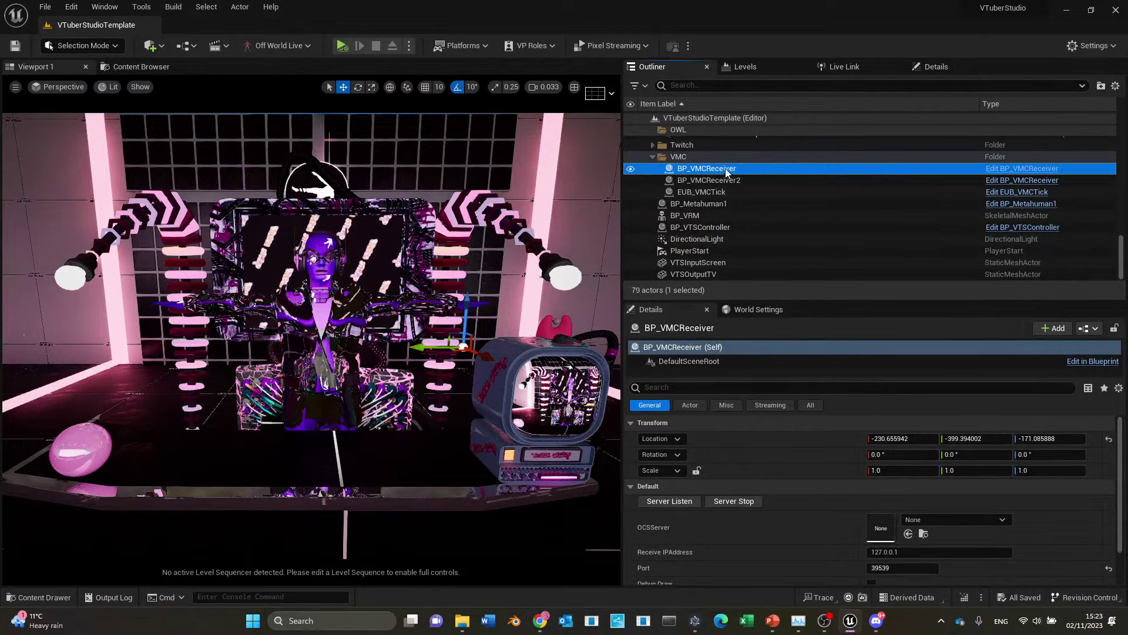
{"action": "left_click", "coordinate": [673, 503]}
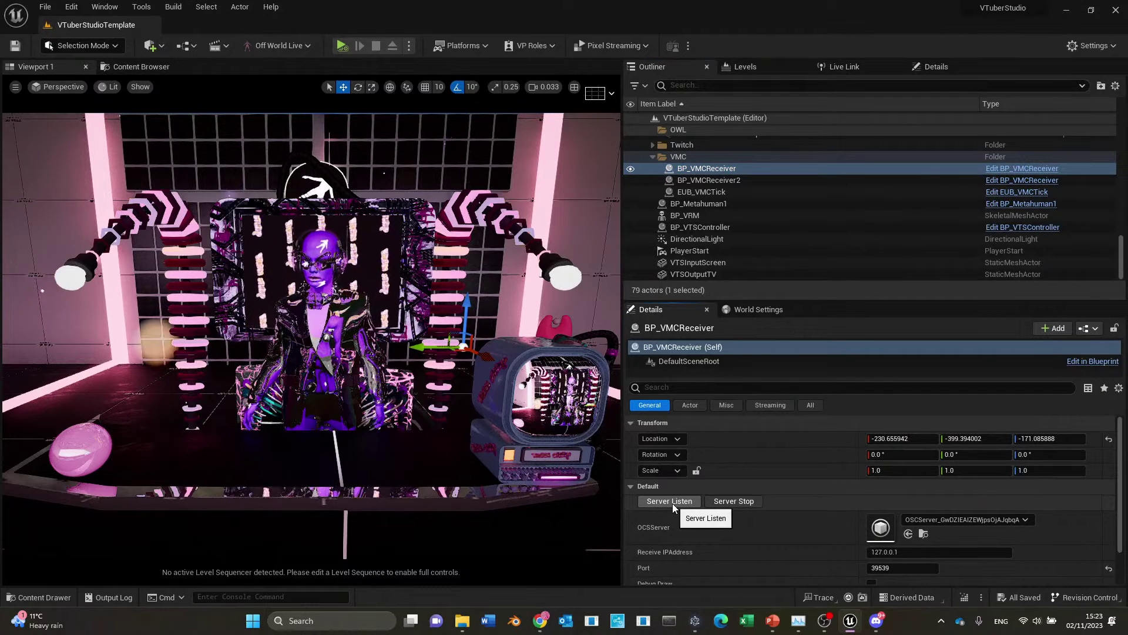
Step: In XR Animator, finish setup and hide its 3D avatar
{"action": "left_click", "coordinate": [696, 622]}
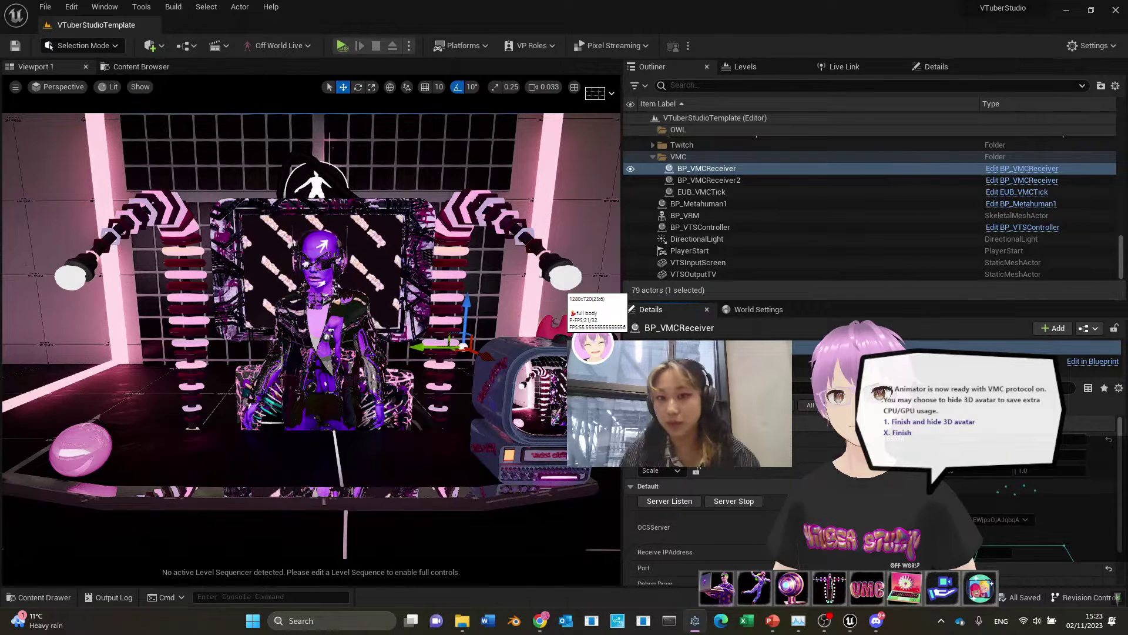
{"action": "left_click", "coordinate": [950, 423]}
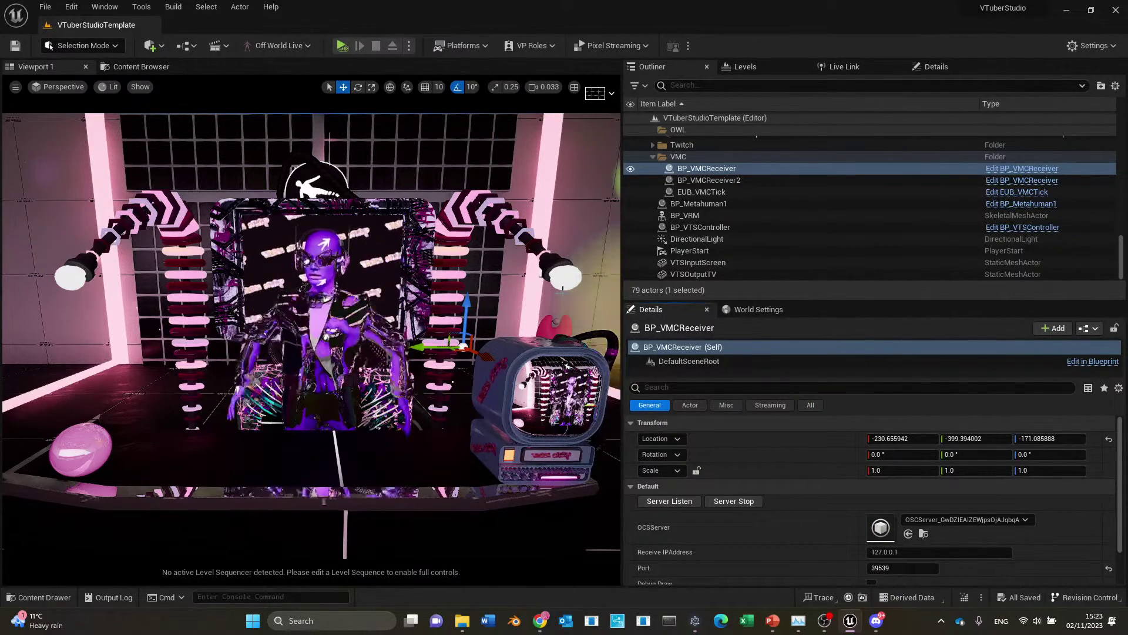
{"action": "left_click", "coordinate": [696, 620]}
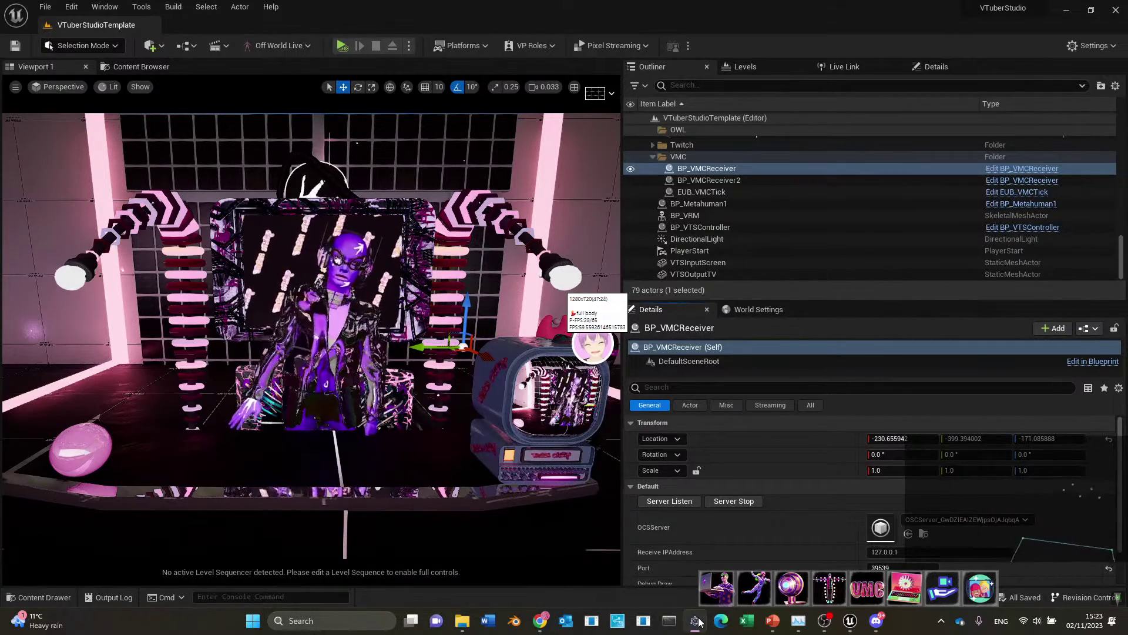
Step: Switch XR Animator's motion capture to Full body (MediaPipe Tasks Vision) webcam tracking
{"action": "mouse_move", "coordinate": [837, 580]}
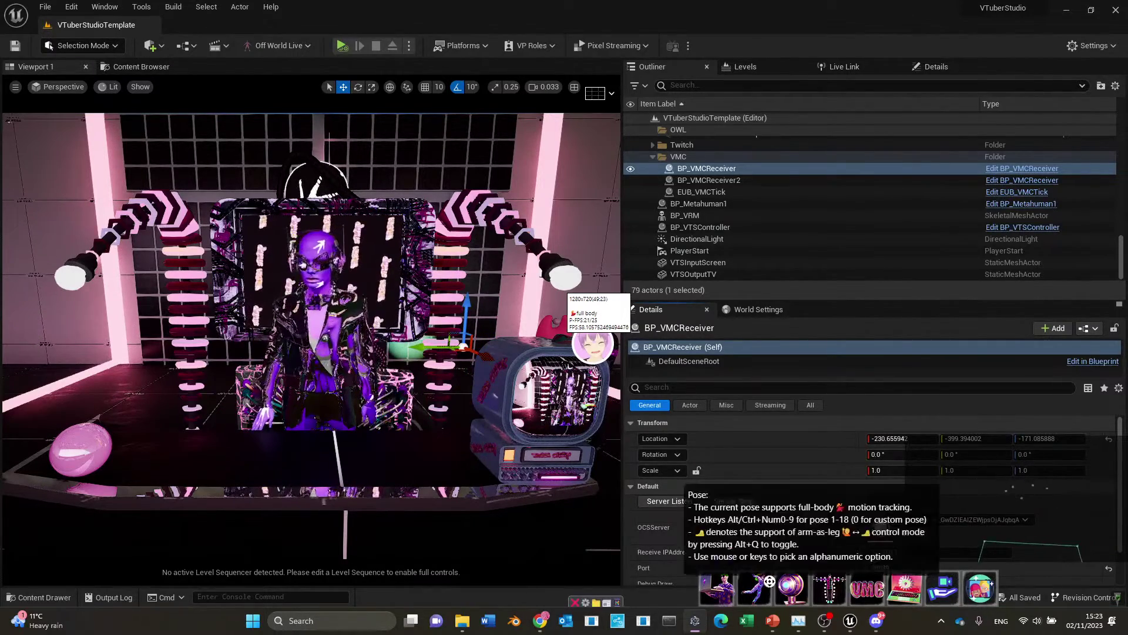
{"action": "double_click", "coordinate": [832, 586]}
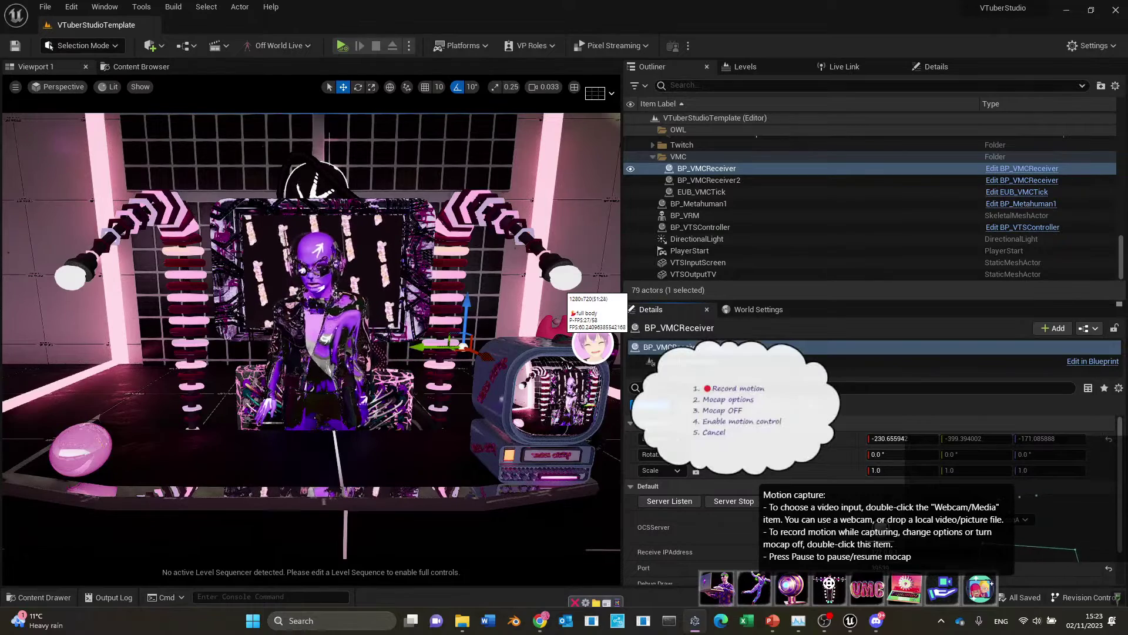
{"action": "key", "text": "Down"}
{"action": "key", "text": "Return"}
{"action": "double_click", "coordinate": [824, 582]}
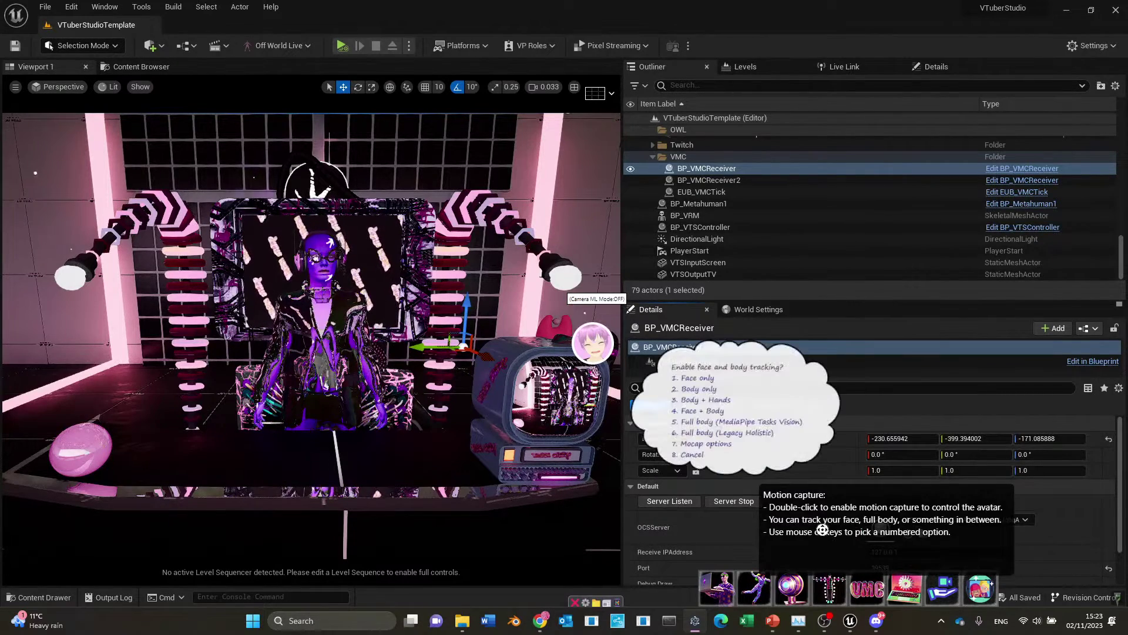
{"action": "mouse_move", "coordinate": [750, 428]}
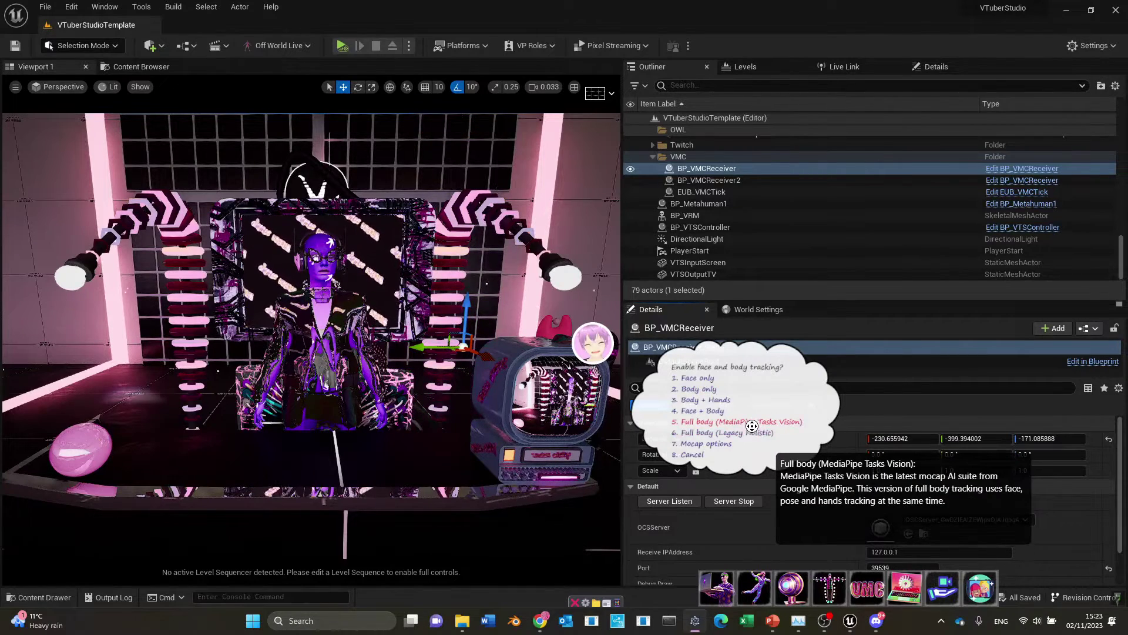
{"action": "left_click", "coordinate": [753, 425]}
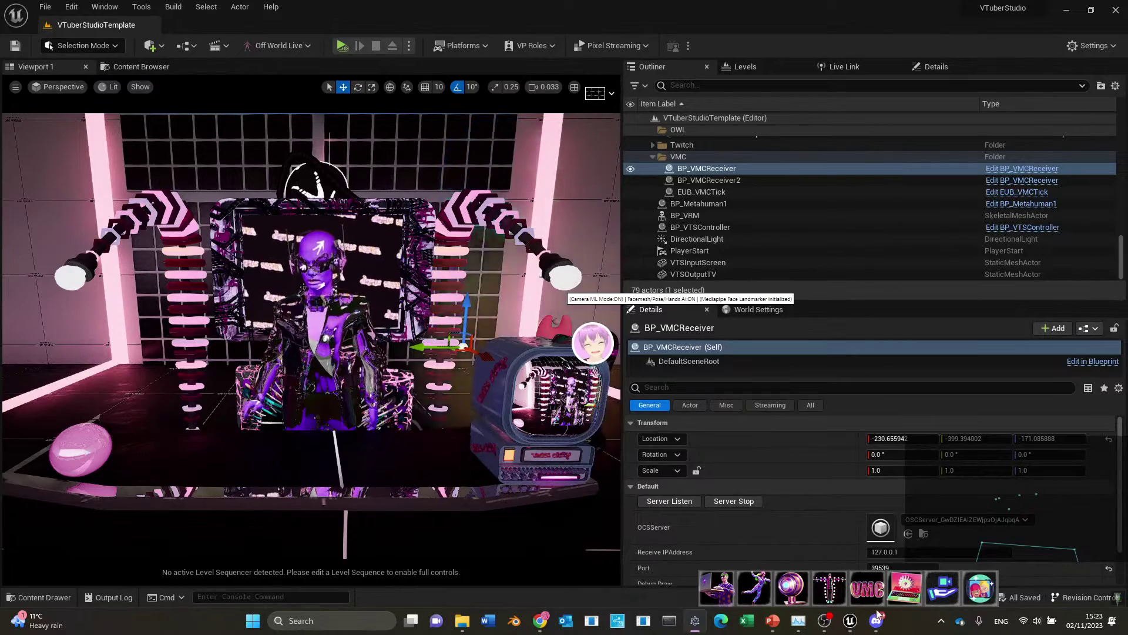
{"action": "mouse_move", "coordinate": [829, 622]}
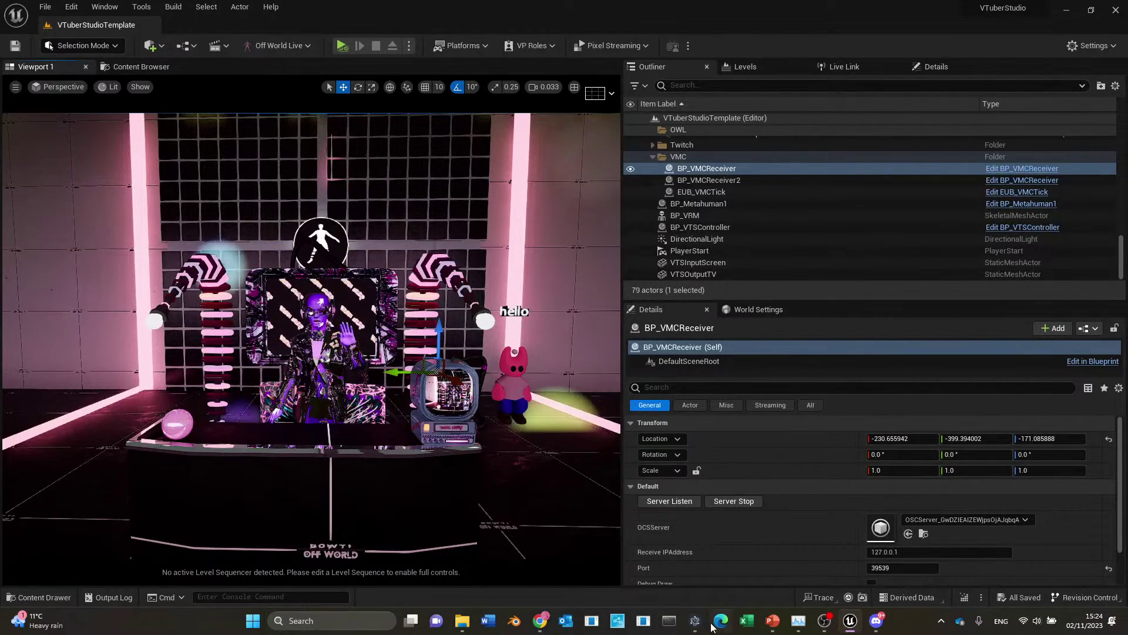
Step: Move the viewport camera forward to frame the purple MetaHuman up close
{"action": "mouse_move", "coordinate": [696, 624]}
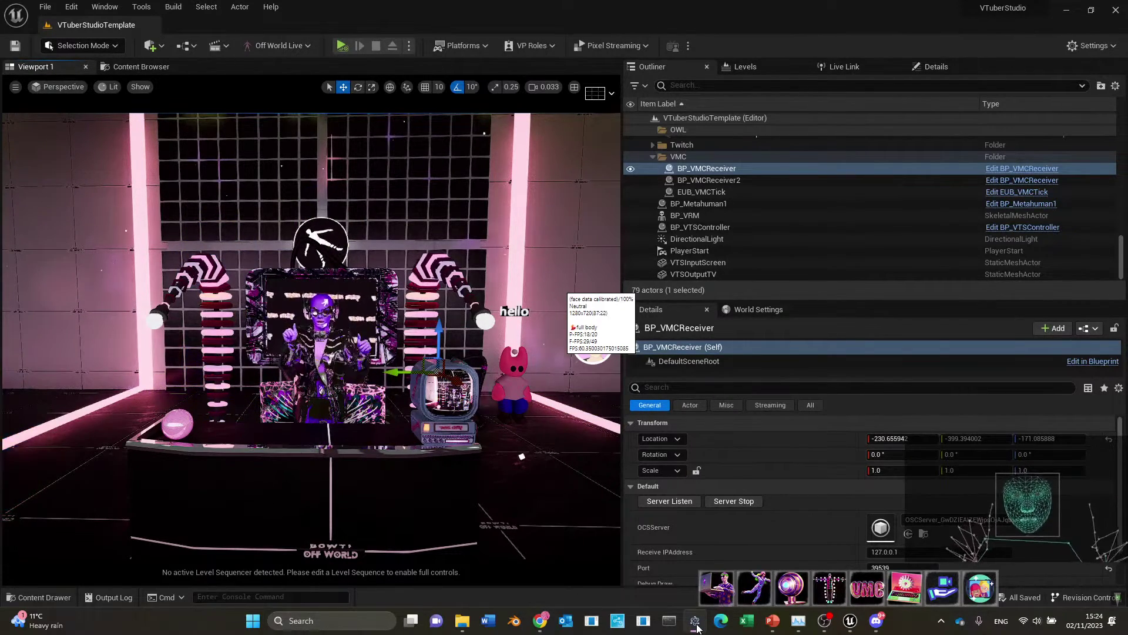
{"action": "scroll", "coordinate": [311, 335], "scroll_direction": "up", "scroll_amount": 10}
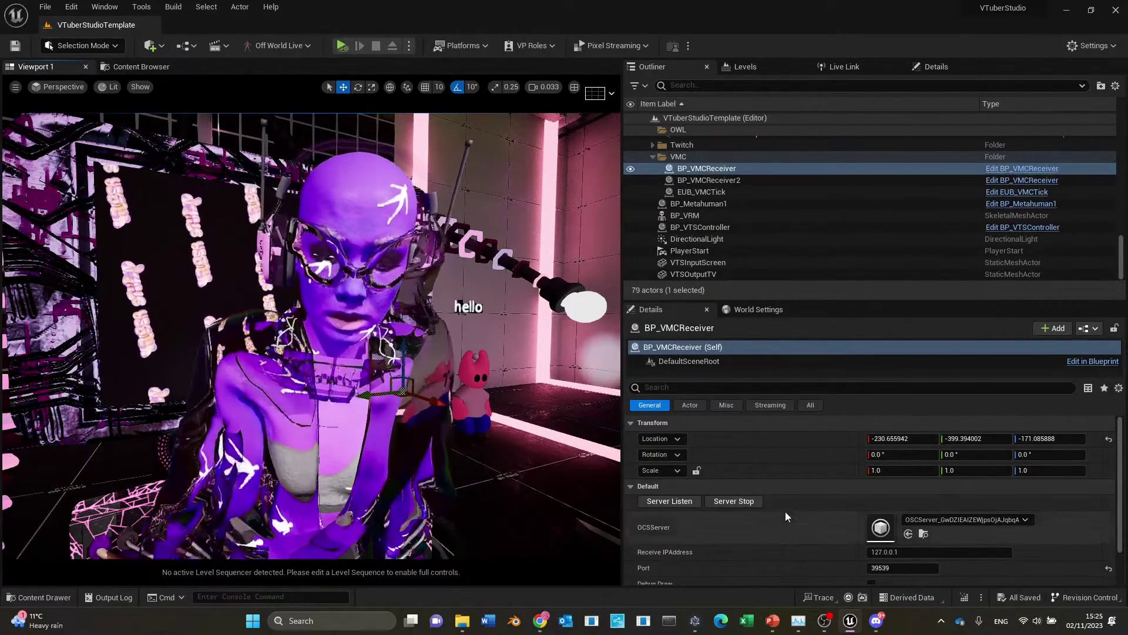
{"action": "scroll", "coordinate": [785, 511], "scroll_direction": "down", "scroll_amount": 2}
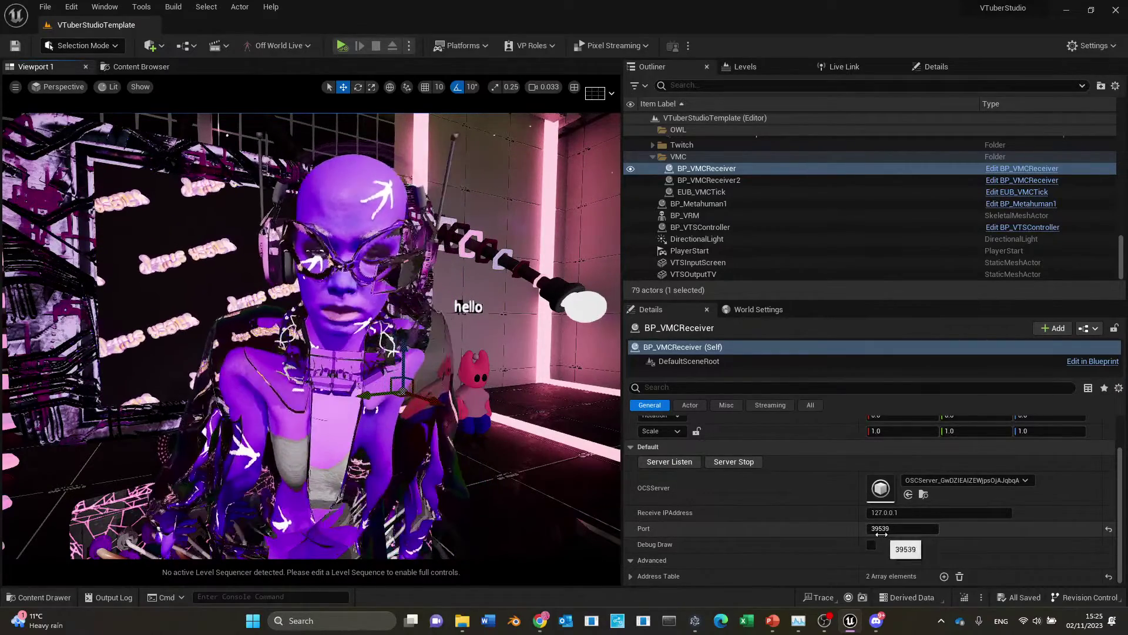
{"action": "left_click", "coordinate": [695, 620]}
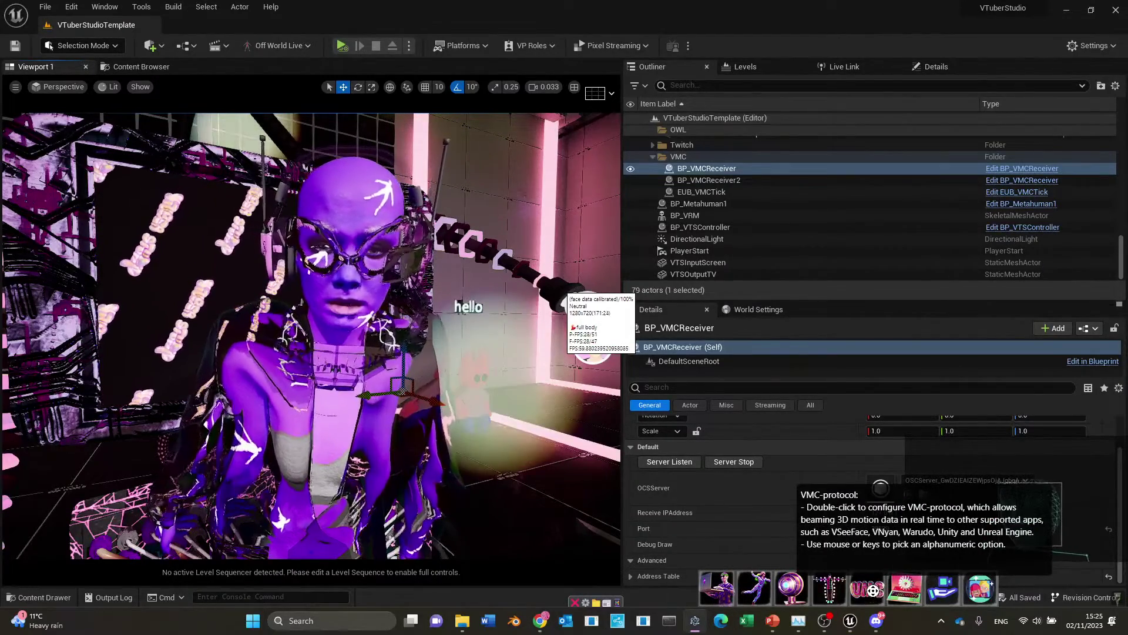
{"action": "double_click", "coordinate": [871, 601]}
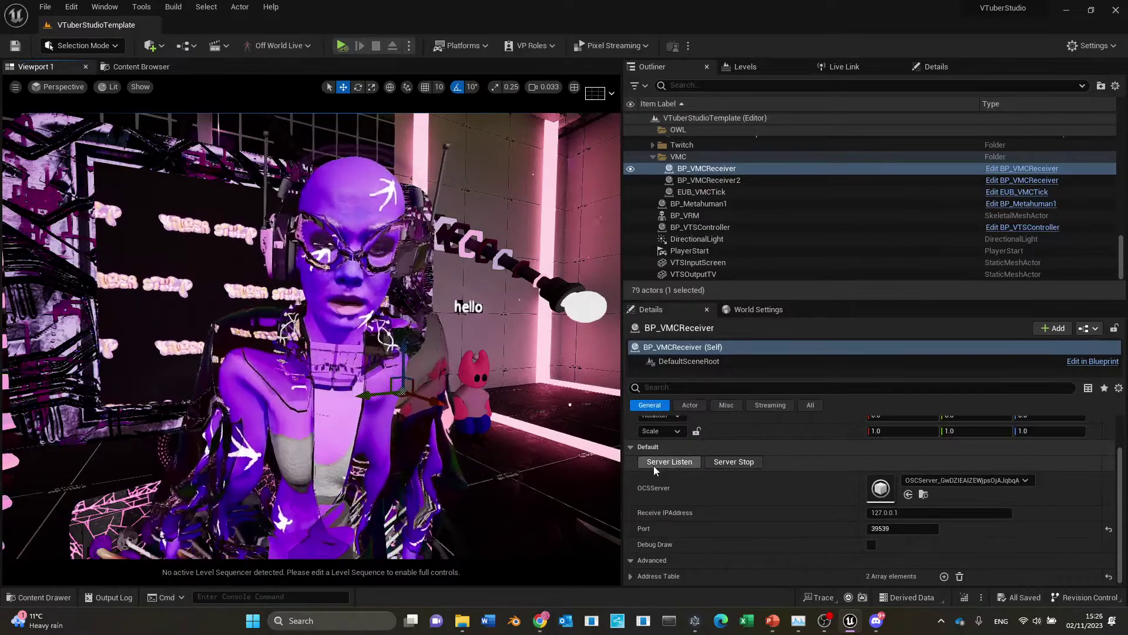
Step: Locate Metahuman_VMC_animbp, the Anim Class of BP_Metahuman1's Body component, and open it
{"action": "left_click", "coordinate": [699, 205]}
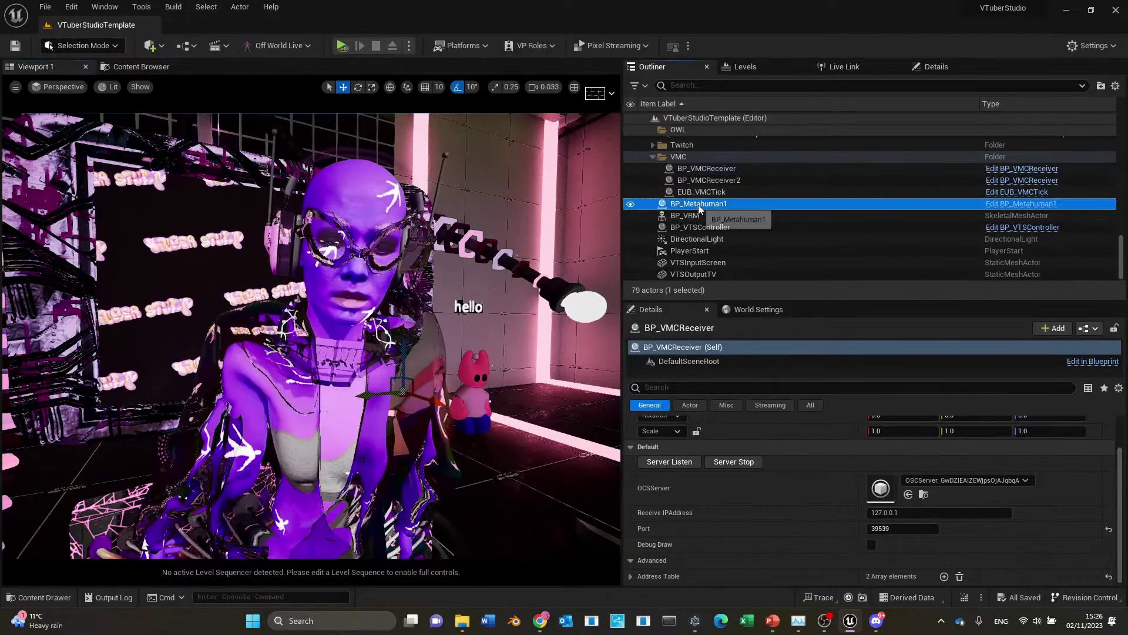
{"action": "scroll", "coordinate": [795, 544], "scroll_direction": "up", "scroll_amount": 2}
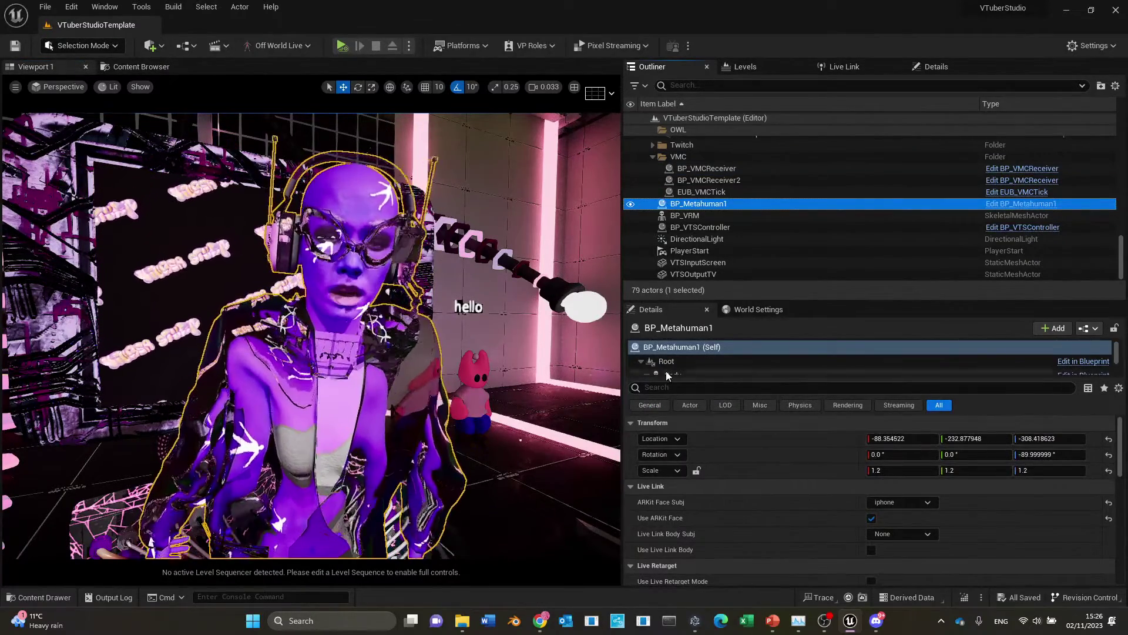
{"action": "scroll", "coordinate": [667, 376], "scroll_direction": "down", "scroll_amount": 1}
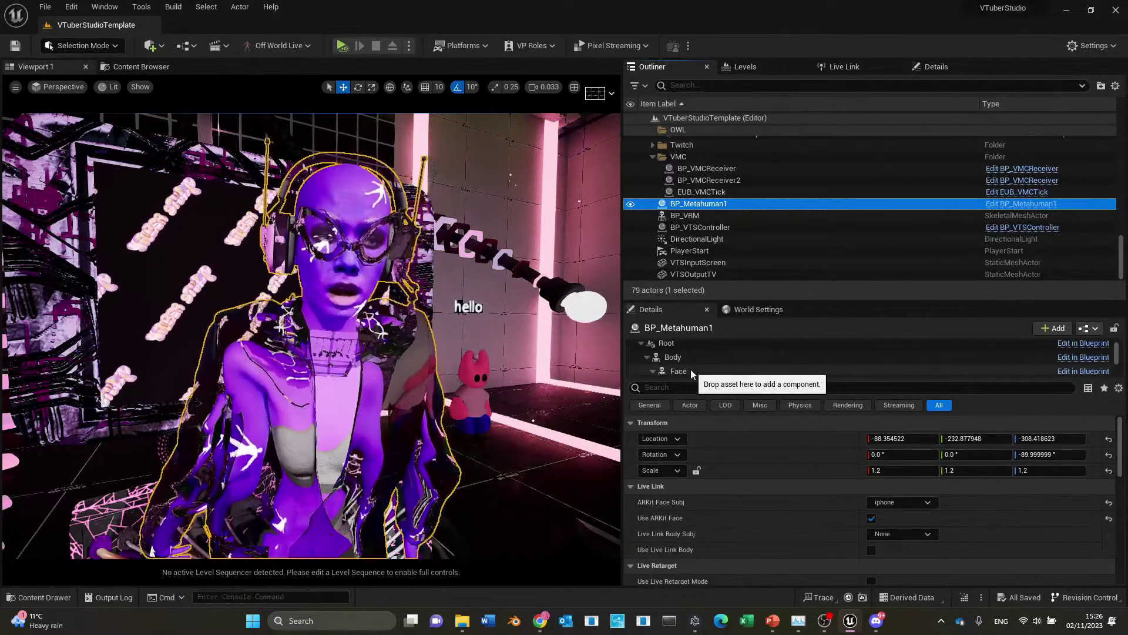
{"action": "left_click", "coordinate": [681, 360]}
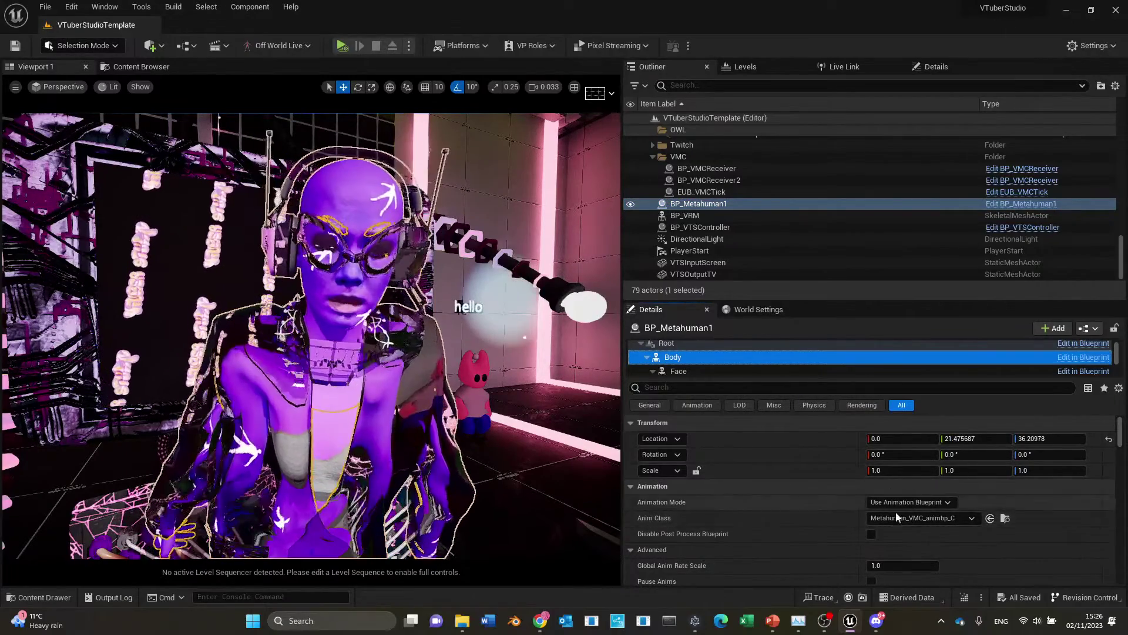
{"action": "left_click", "coordinate": [1005, 519]}
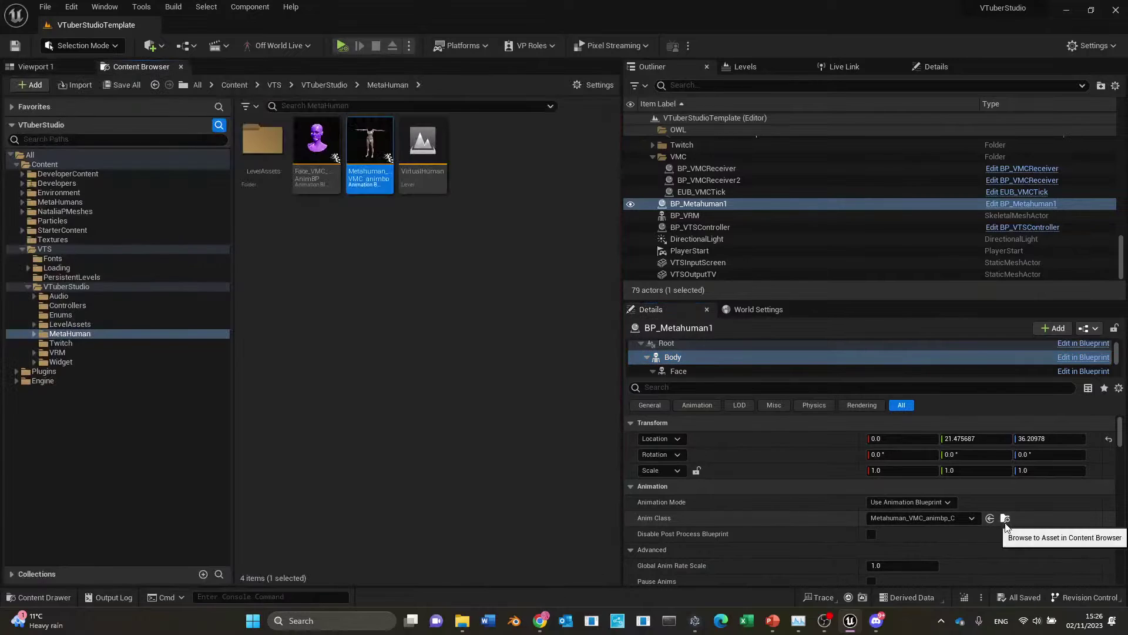
{"action": "double_click", "coordinate": [371, 157]}
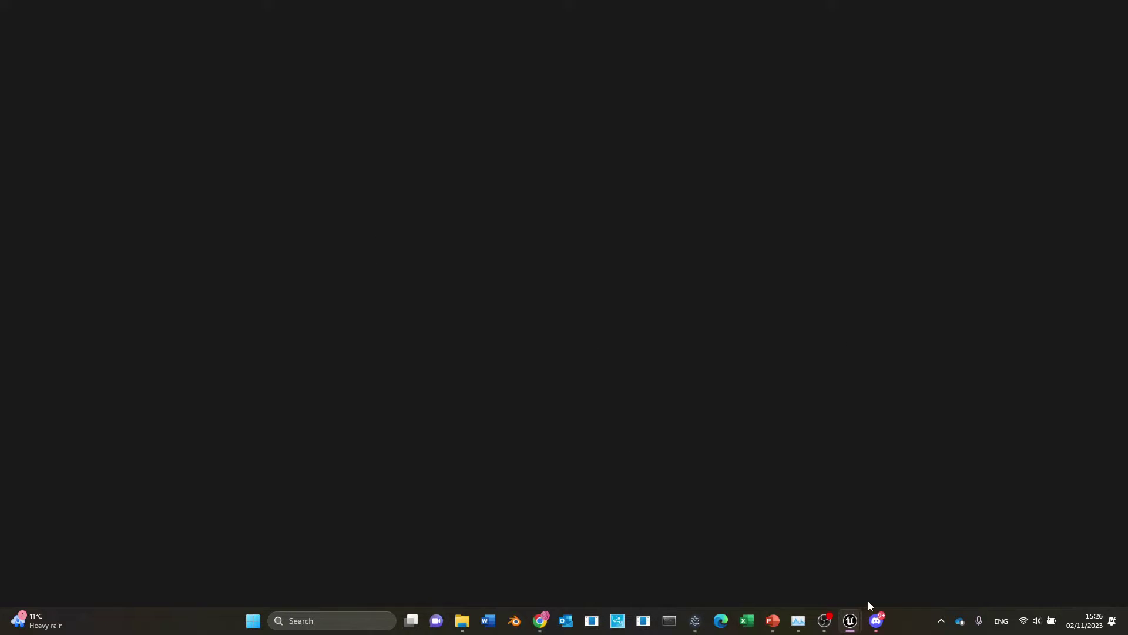
Step: Zoom and pan across the Event Graph's node network
{"action": "mouse_move", "coordinate": [876, 620]}
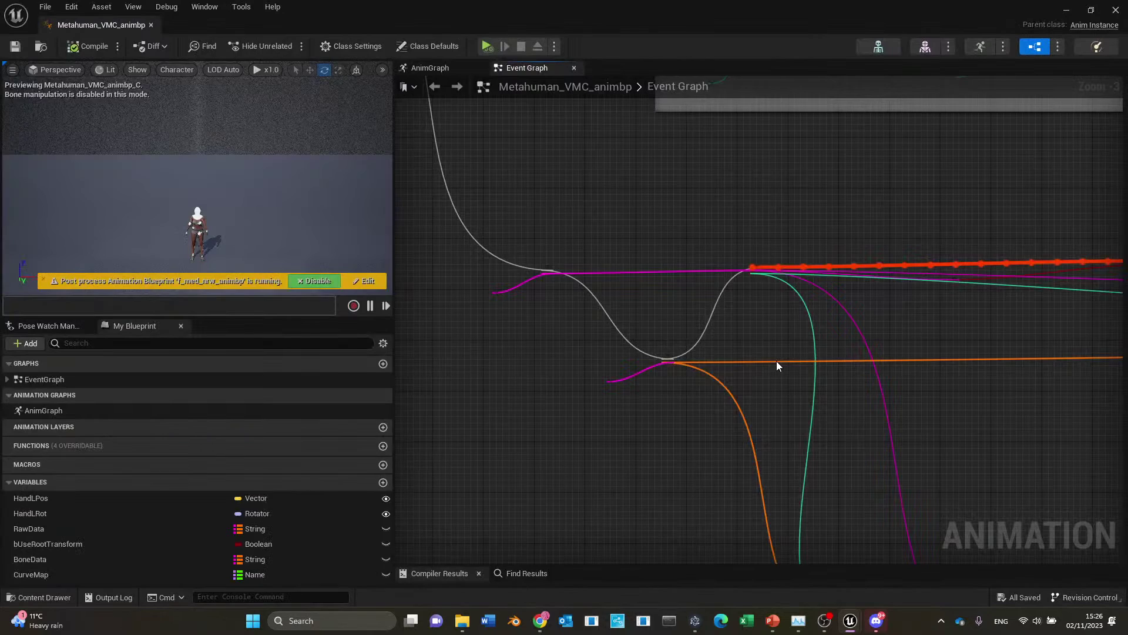
{"action": "scroll", "coordinate": [927, 171], "scroll_direction": "down", "scroll_amount": 2}
{"action": "right_click_drag", "start_coordinate": [927, 171], "coordinate": [751, 259]}
{"action": "scroll", "coordinate": [758, 230], "scroll_direction": "down", "scroll_amount": 4}
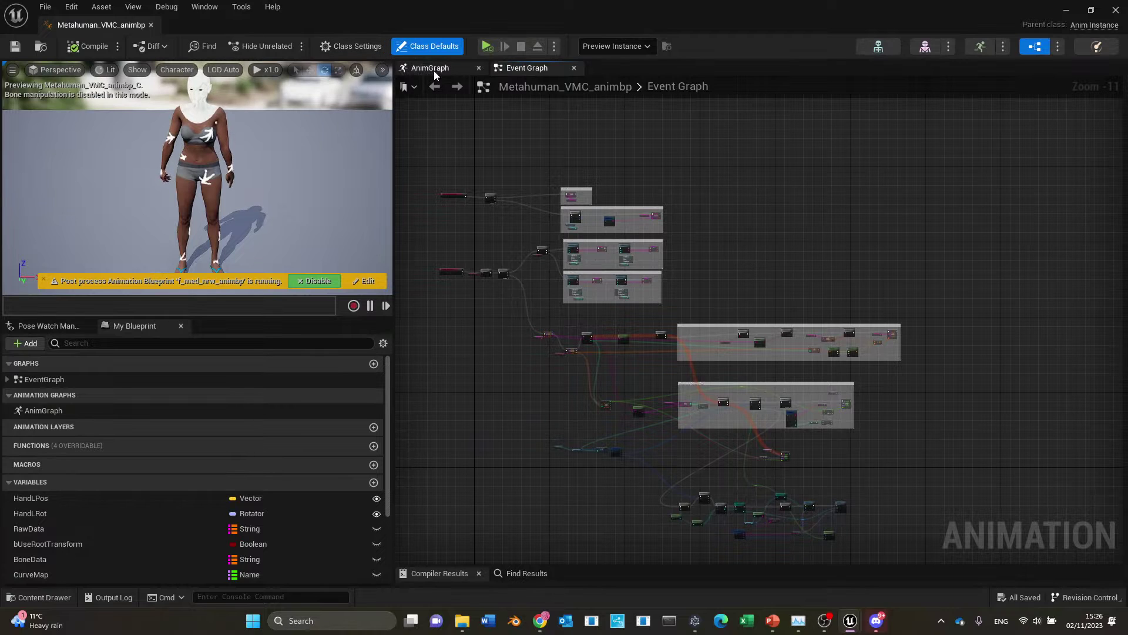
{"action": "right_click_drag", "start_coordinate": [997, 350], "coordinate": [952, 237]}
{"action": "scroll", "coordinate": [529, 183], "scroll_direction": "up", "scroll_amount": 4}
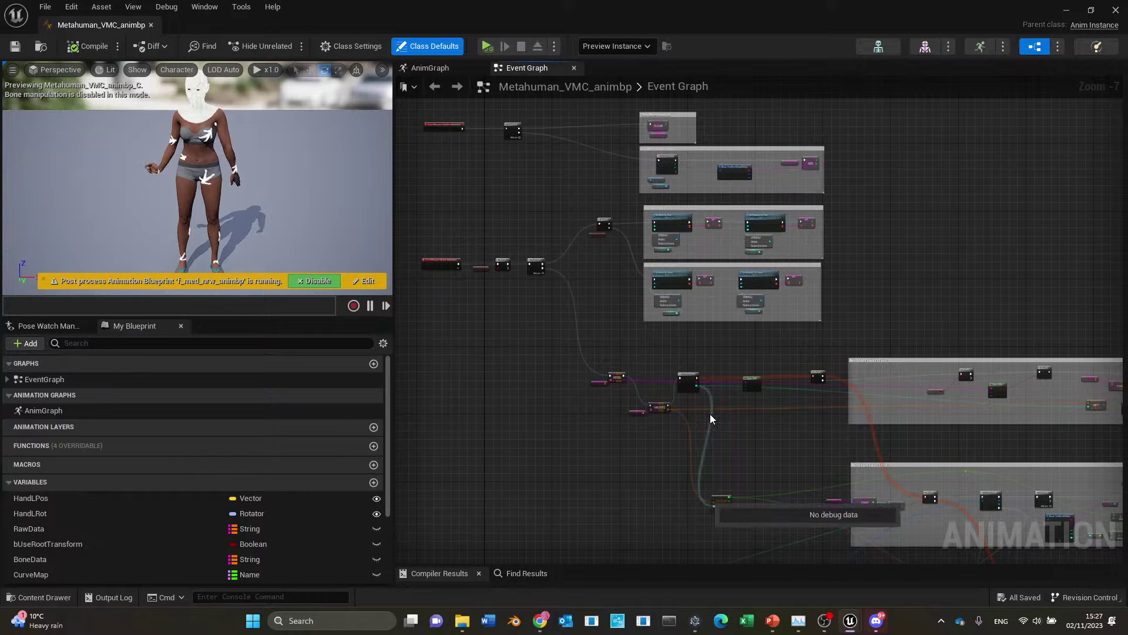
Step: Pan through the update event chain, bone-setting groups and Add Blendshapes to List group
{"action": "scroll", "coordinate": [924, 253], "scroll_direction": "up", "scroll_amount": 1}
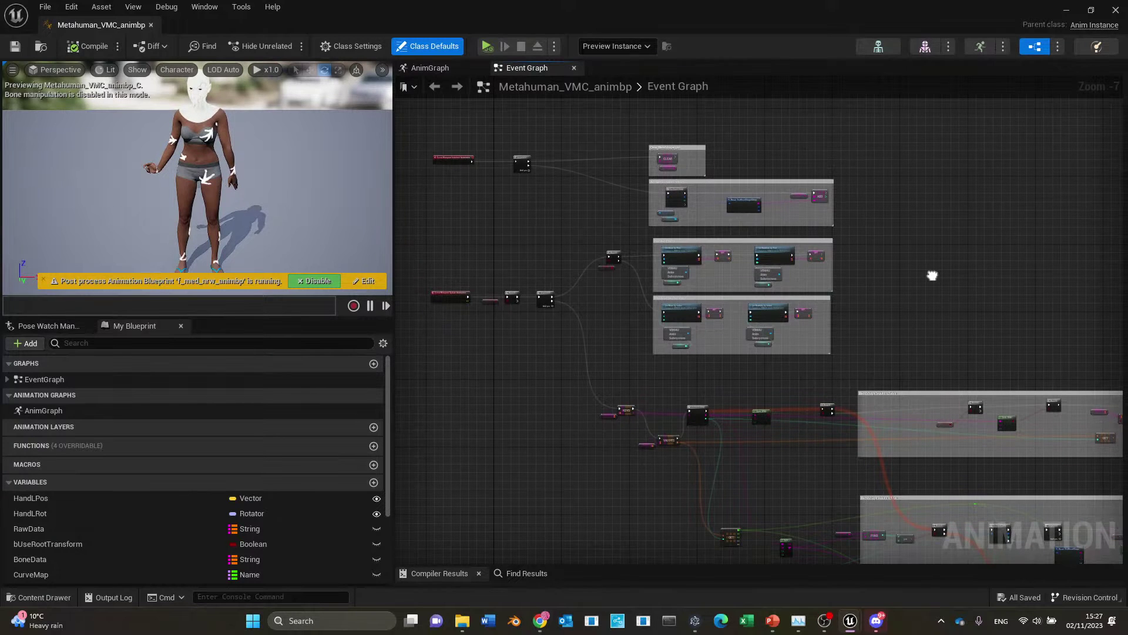
{"action": "scroll", "coordinate": [614, 387], "scroll_direction": "up", "scroll_amount": 1}
{"action": "right_click_drag", "start_coordinate": [682, 384], "coordinate": [765, 352]}
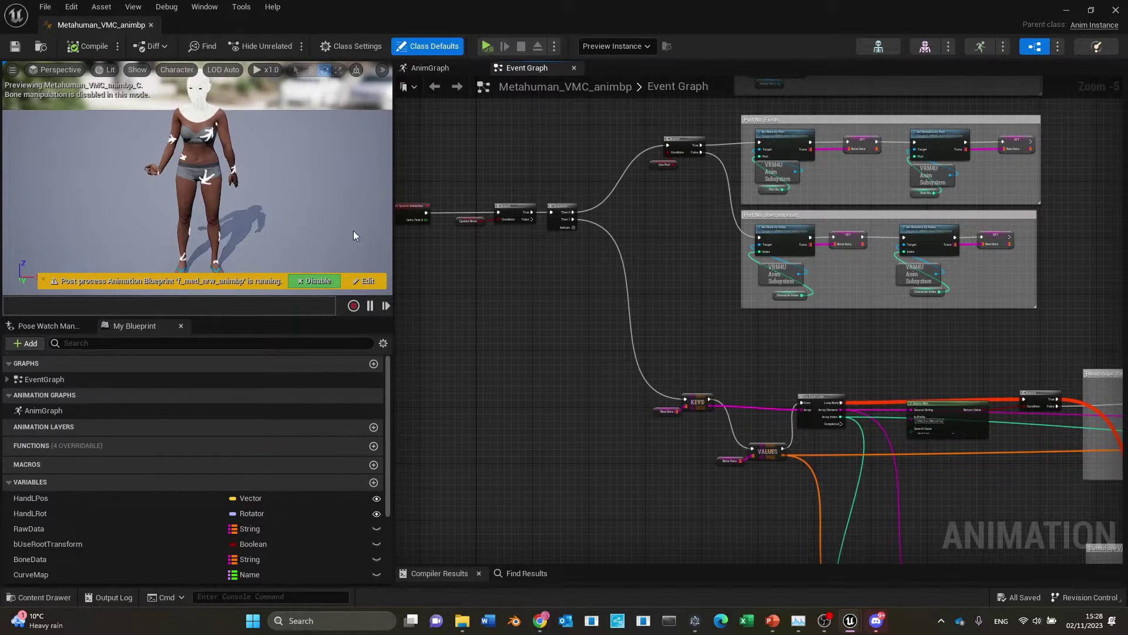
{"action": "right_click_drag", "start_coordinate": [634, 328], "coordinate": [831, 387]}
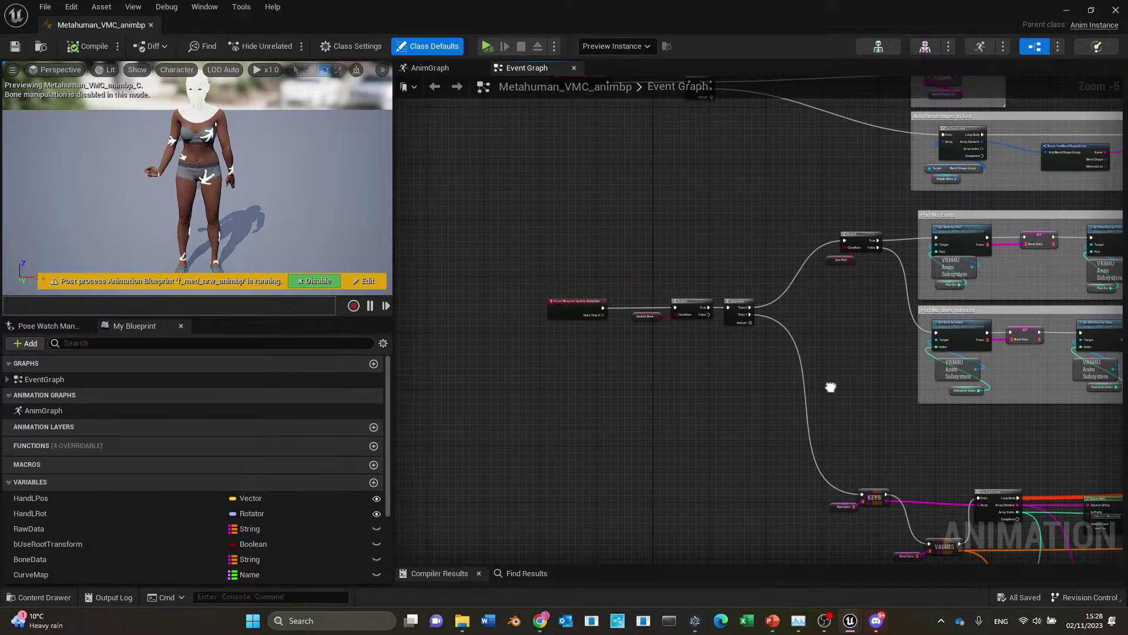
{"action": "right_click_drag", "start_coordinate": [873, 418], "coordinate": [806, 396]}
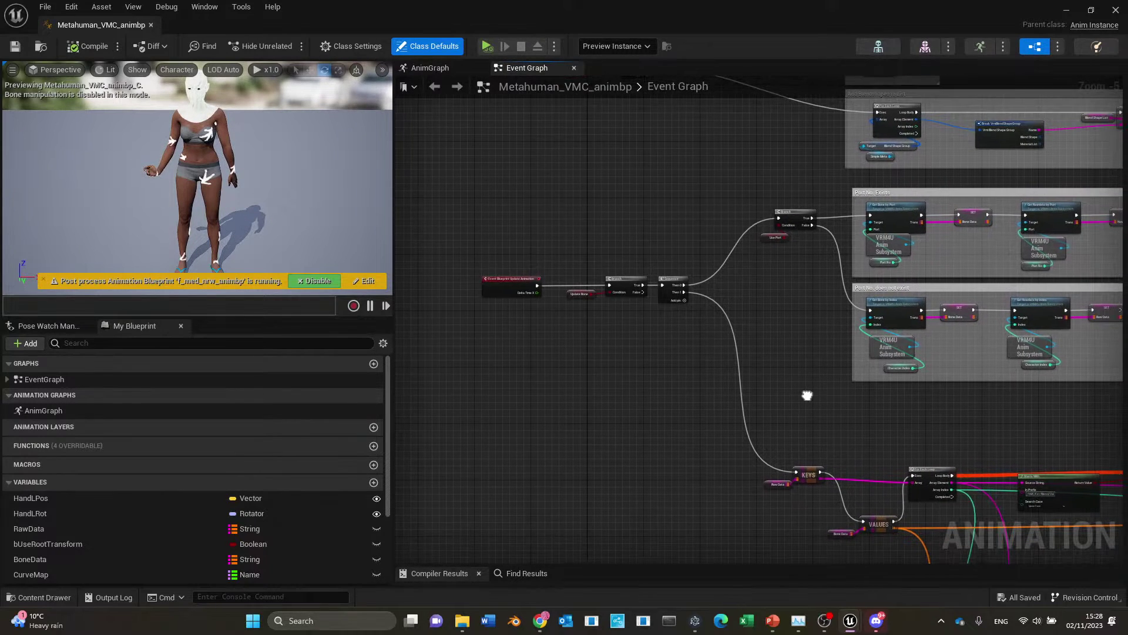
{"action": "right_click_drag", "start_coordinate": [851, 434], "coordinate": [770, 373]}
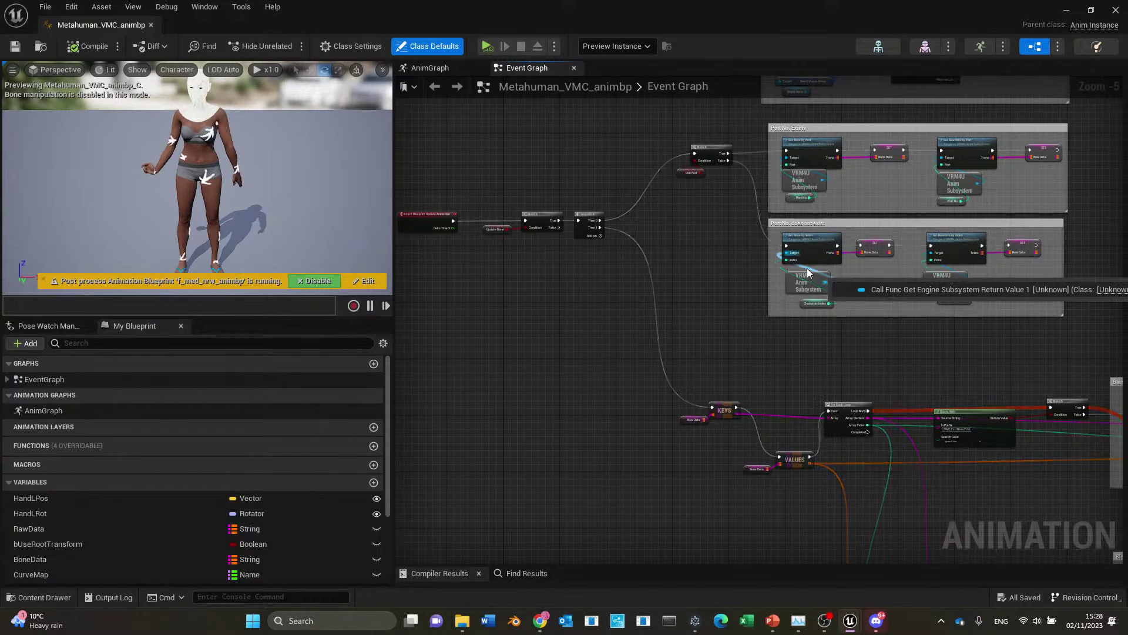
{"action": "right_click_drag", "start_coordinate": [814, 355], "coordinate": [653, 461]}
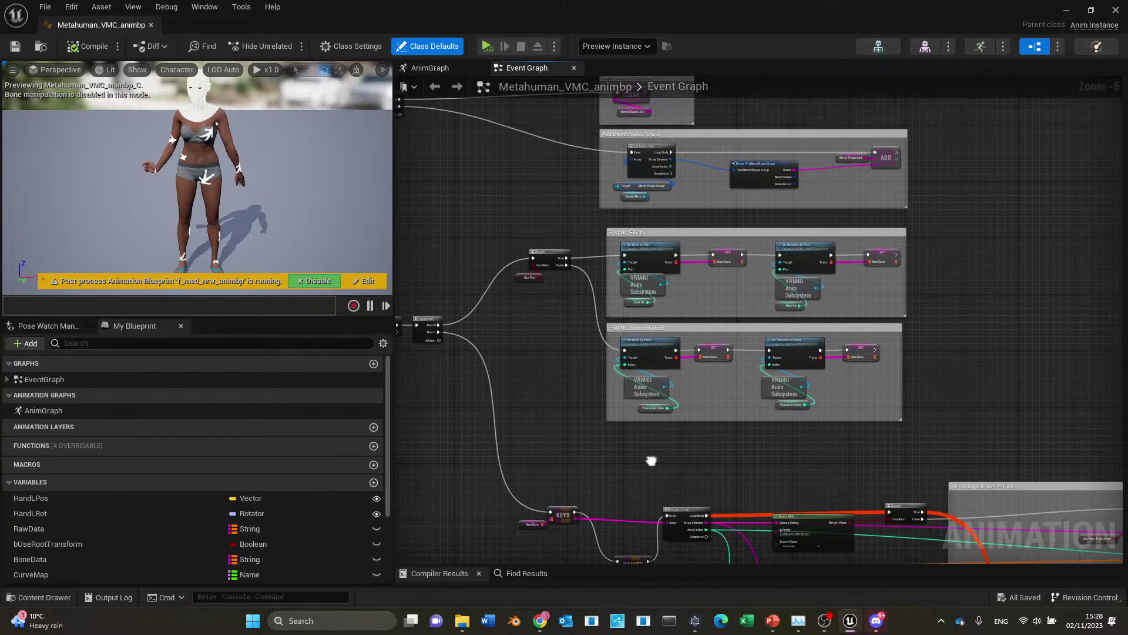
{"action": "right_click_drag", "start_coordinate": [549, 178], "coordinate": [831, 344]}
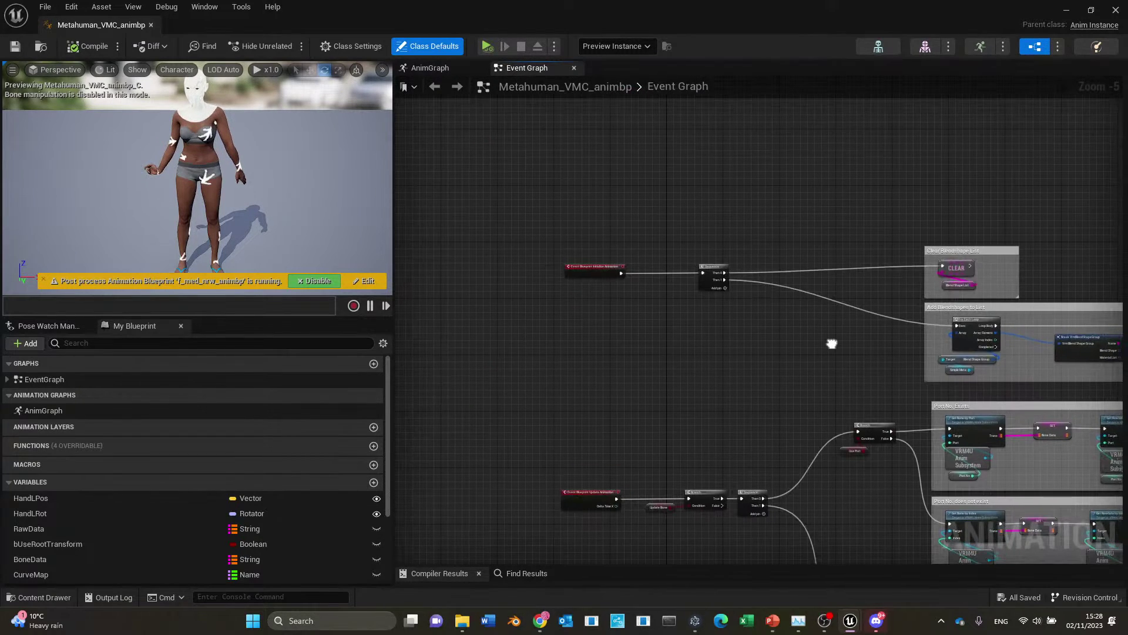
{"action": "scroll", "coordinate": [654, 331], "scroll_direction": "up", "scroll_amount": 2}
{"action": "scroll", "coordinate": [737, 354], "scroll_direction": "down", "scroll_amount": 2}
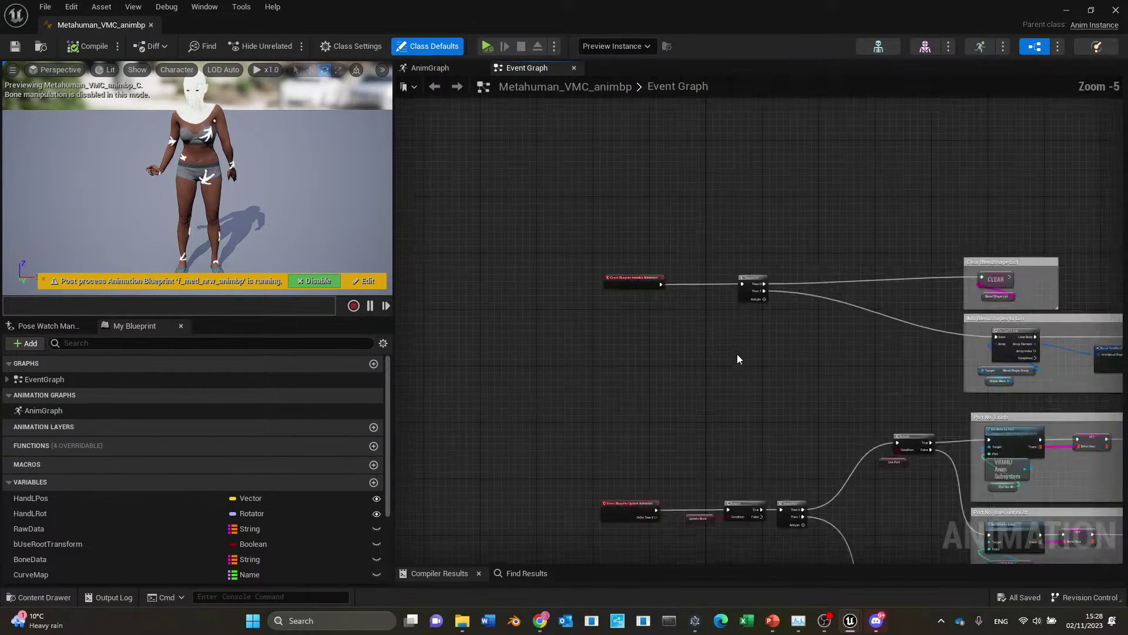
{"action": "scroll", "coordinate": [737, 354], "scroll_direction": "down", "scroll_amount": 1}
{"action": "right_click_drag", "start_coordinate": [803, 308], "coordinate": [689, 208]}
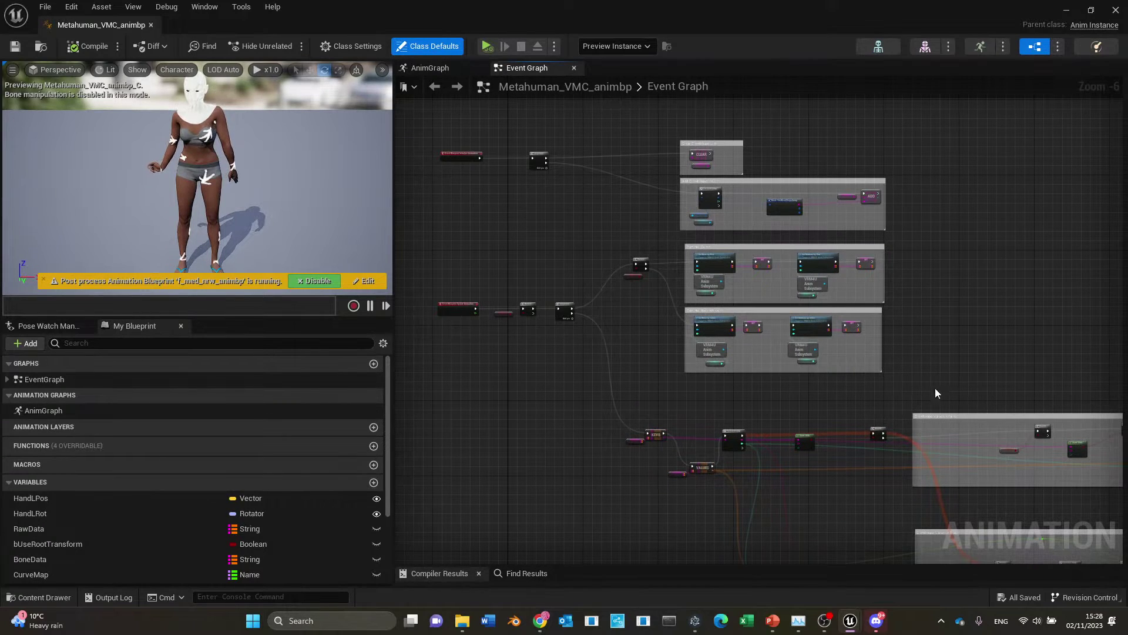
{"action": "right_click_drag", "start_coordinate": [936, 388], "coordinate": [936, 255]}
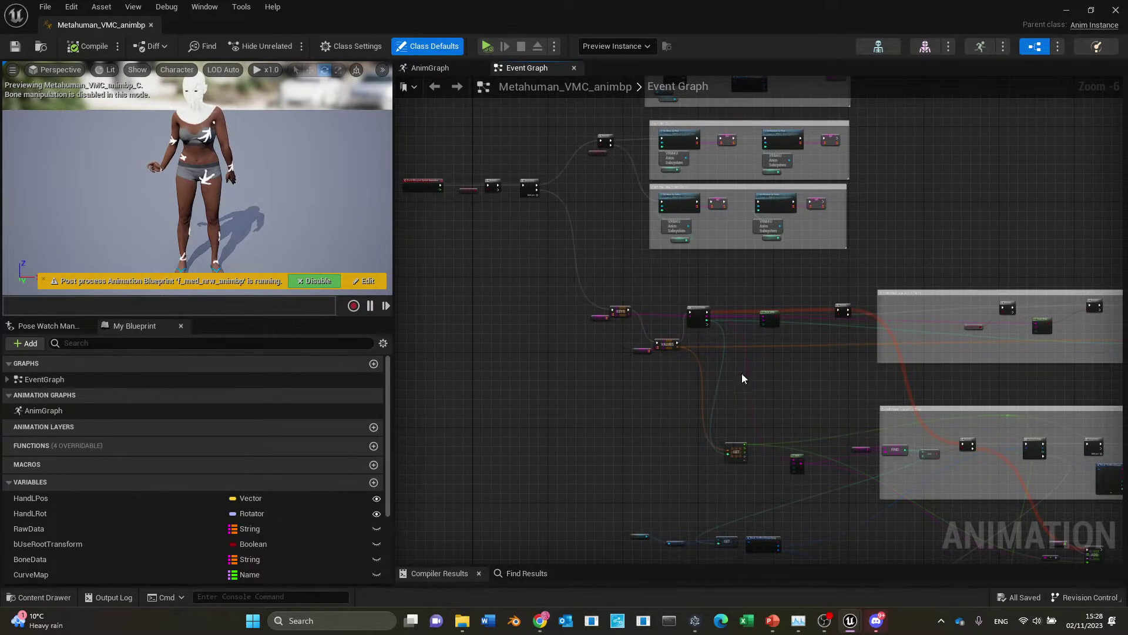
{"action": "right_click_drag", "start_coordinate": [742, 372], "coordinate": [584, 280]}
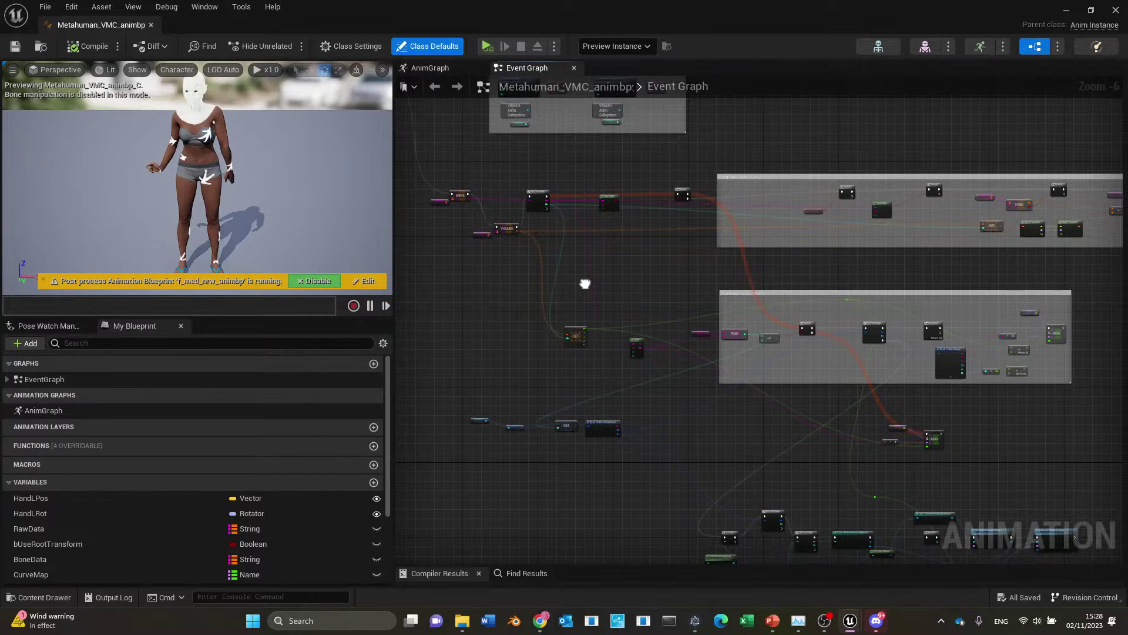
Step: Switch to the AnimGraph and inspect its Break Transform and Transform (Modify) Bone chains
{"action": "left_click", "coordinate": [447, 67]}
{"action": "scroll", "coordinate": [875, 273], "scroll_direction": "down", "scroll_amount": 3}
{"action": "right_click_drag", "start_coordinate": [875, 273], "coordinate": [491, 258]}
{"action": "scroll", "coordinate": [794, 252], "scroll_direction": "up", "scroll_amount": 1}
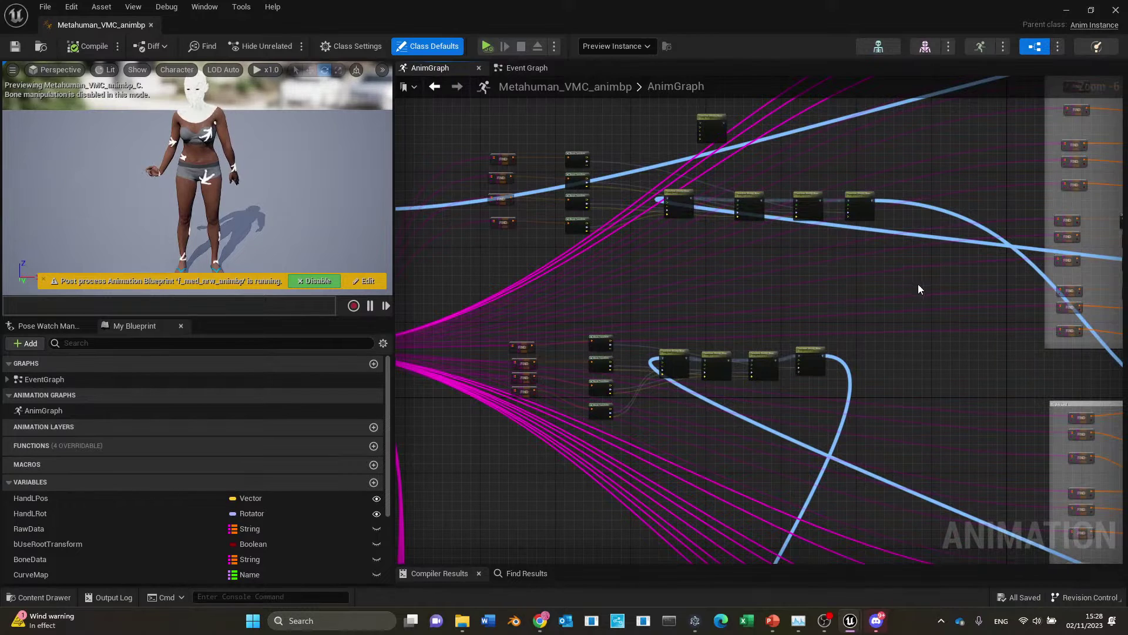
{"action": "right_click_drag", "start_coordinate": [918, 284], "coordinate": [1051, 346]}
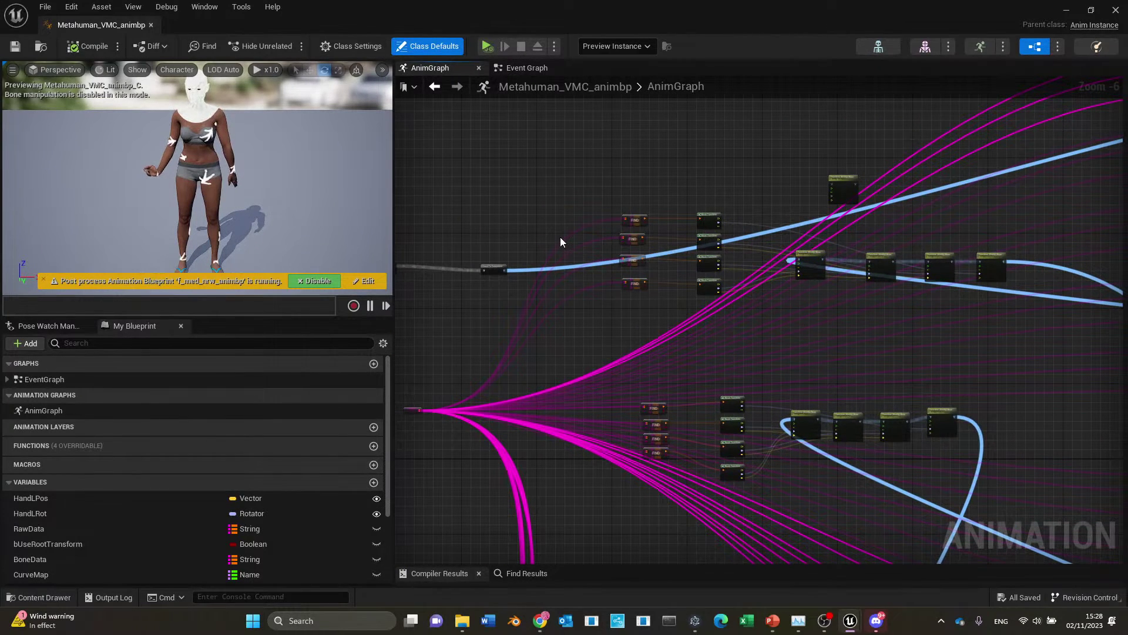
{"action": "right_click_drag", "start_coordinate": [956, 320], "coordinate": [927, 335]}
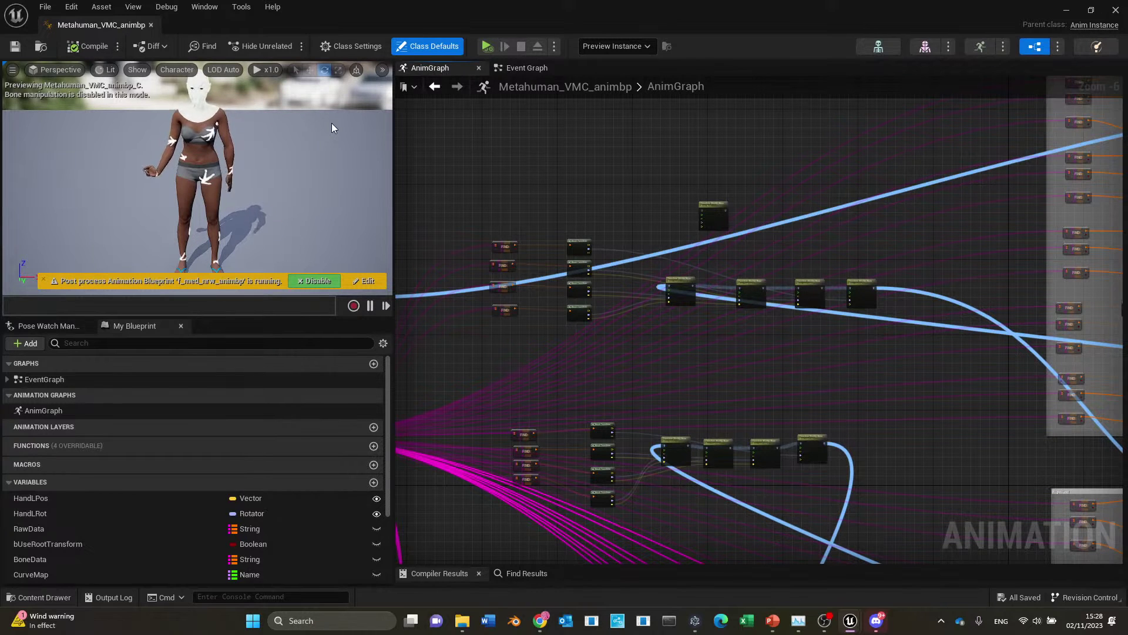
{"action": "scroll", "coordinate": [596, 242], "scroll_direction": "up", "scroll_amount": 4}
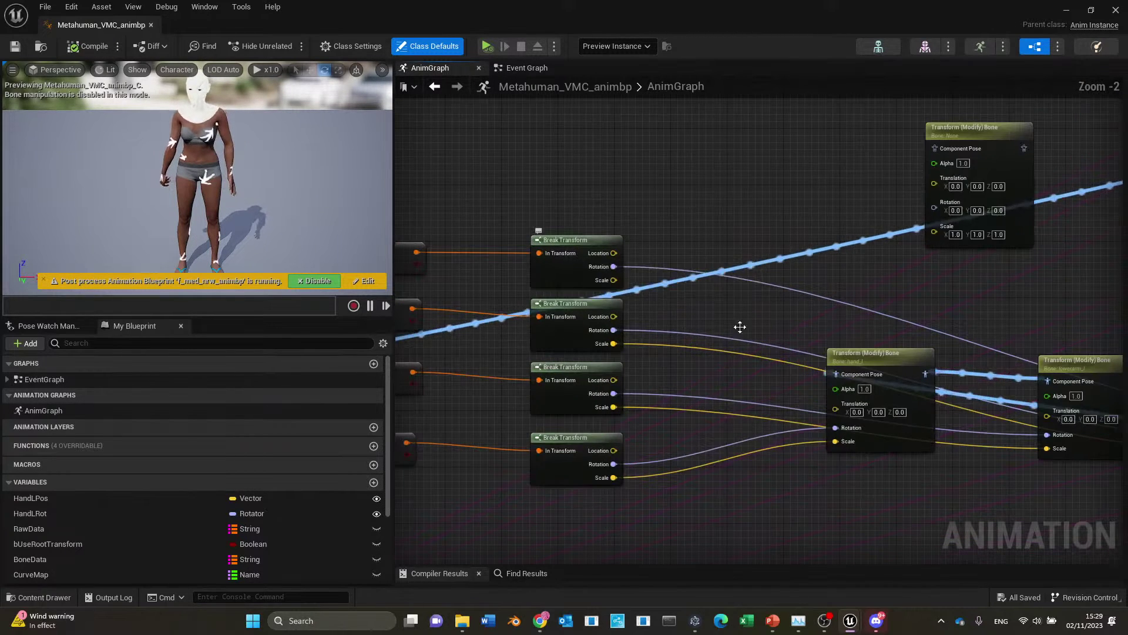
{"action": "mouse_move", "coordinate": [599, 254]}
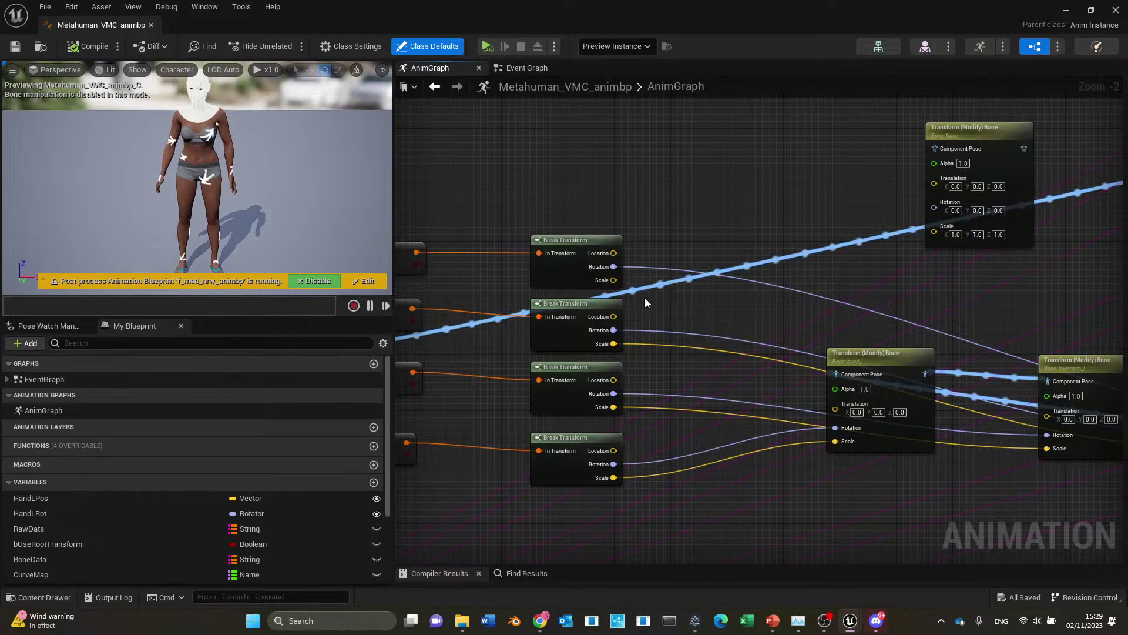
{"action": "scroll", "coordinate": [759, 390], "scroll_direction": "down", "scroll_amount": 7}
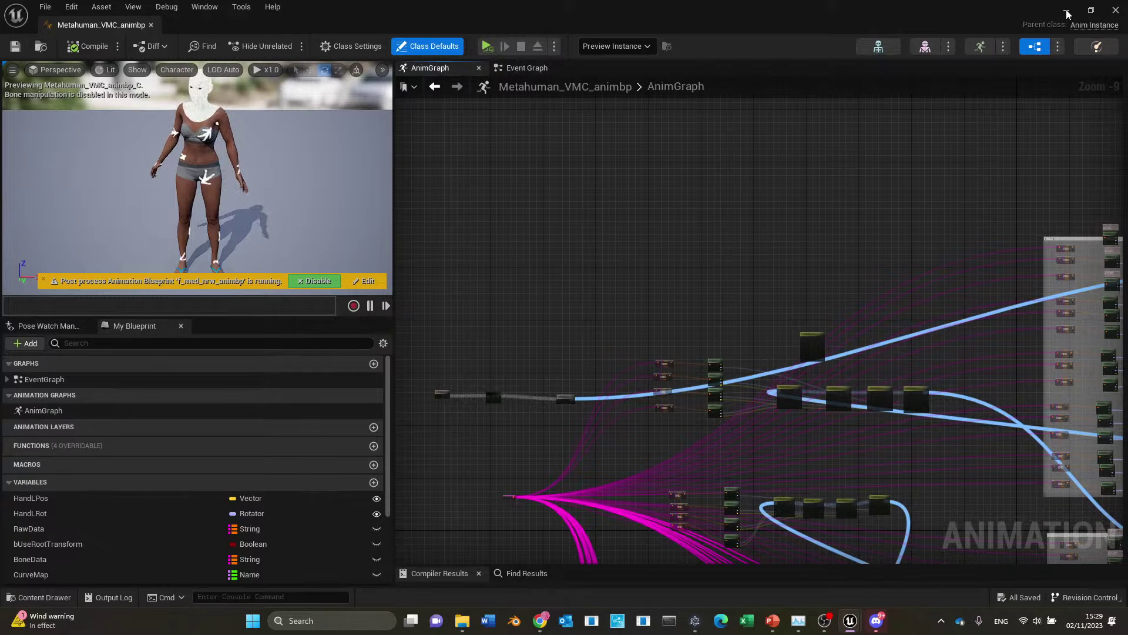
Step: Zoom out and pan the AnimGraph to review groups like leg_left and Fingers Poses
{"action": "mouse_move", "coordinate": [509, 496]}
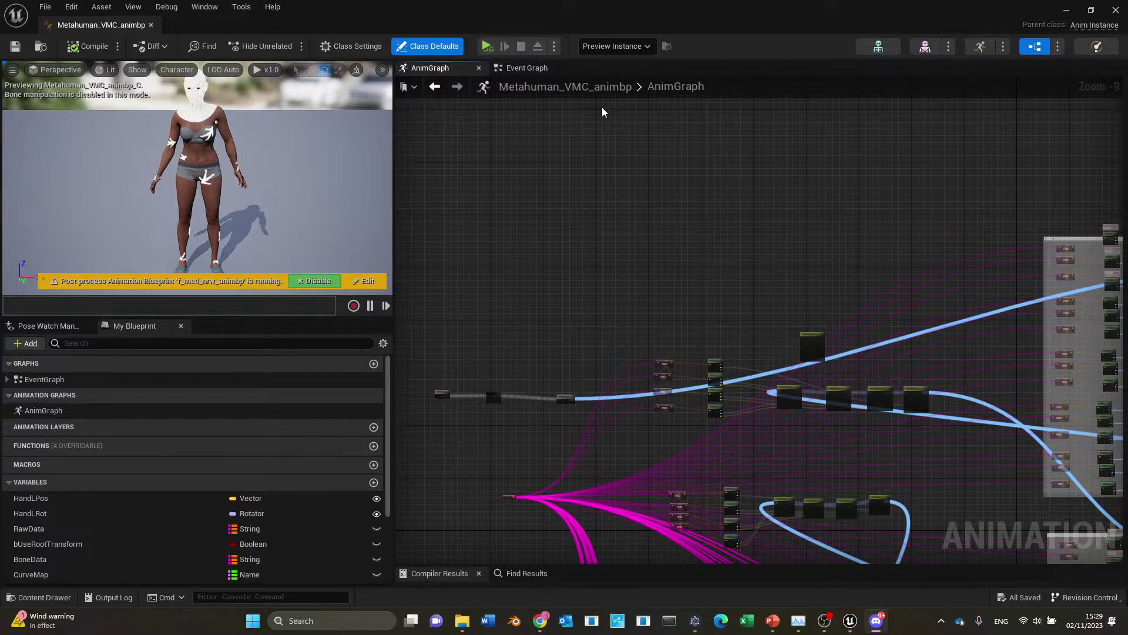
{"action": "scroll", "coordinate": [663, 350], "scroll_direction": "down", "scroll_amount": 2}
{"action": "right_click_drag", "start_coordinate": [745, 308], "coordinate": [636, 99]}
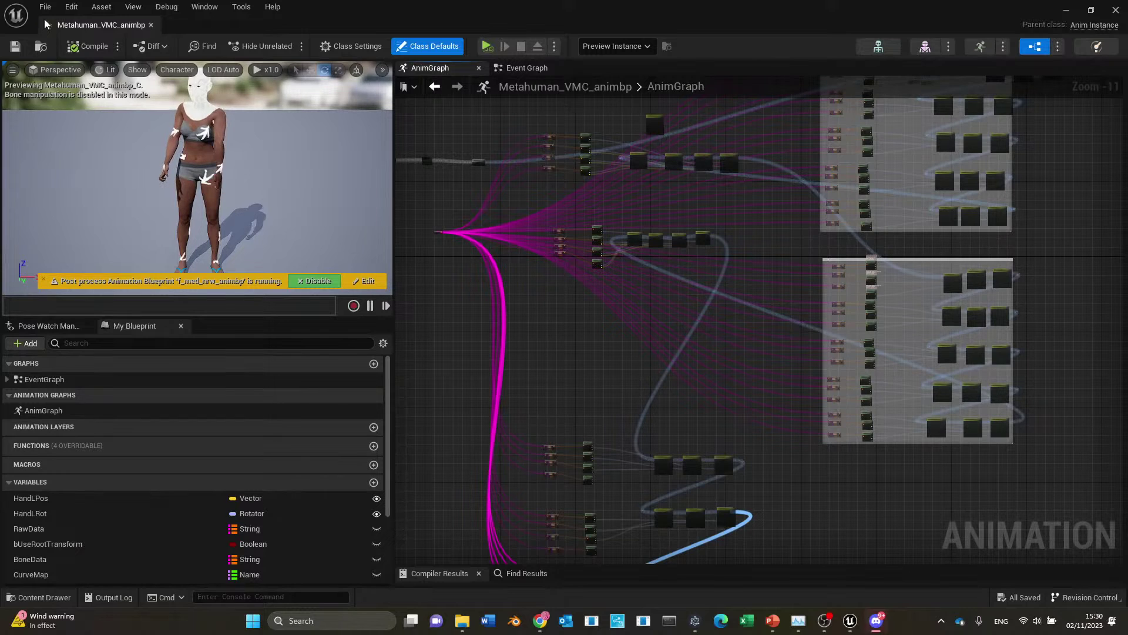
{"action": "right_click_drag", "start_coordinate": [497, 338], "coordinate": [636, 370]}
{"action": "scroll", "coordinate": [636, 370], "scroll_direction": "down", "scroll_amount": 1}
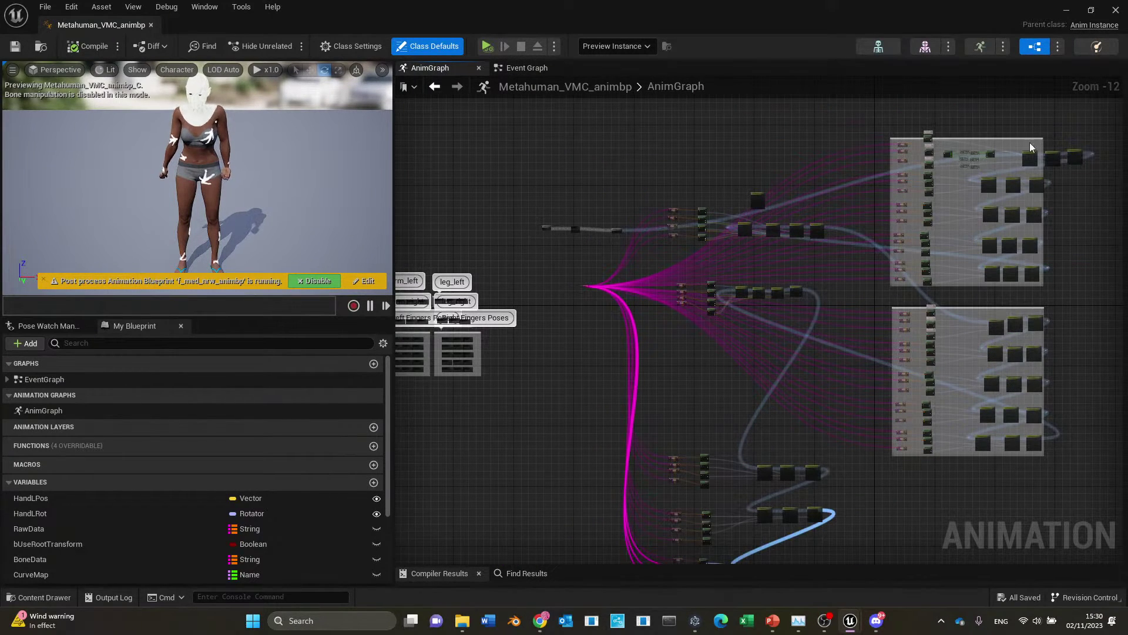
Step: Set the Body's Animation Mode to Use Animation Asset with Sit1, showing Viewport 1
{"action": "left_click", "coordinate": [1067, 10]}
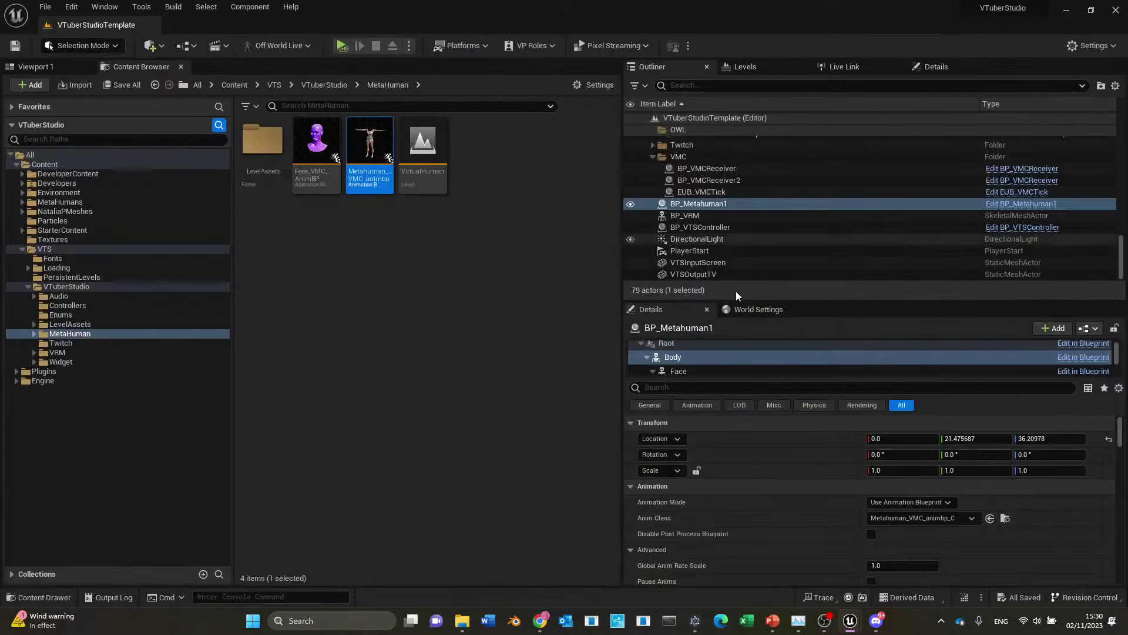
{"action": "left_click", "coordinate": [942, 504]}
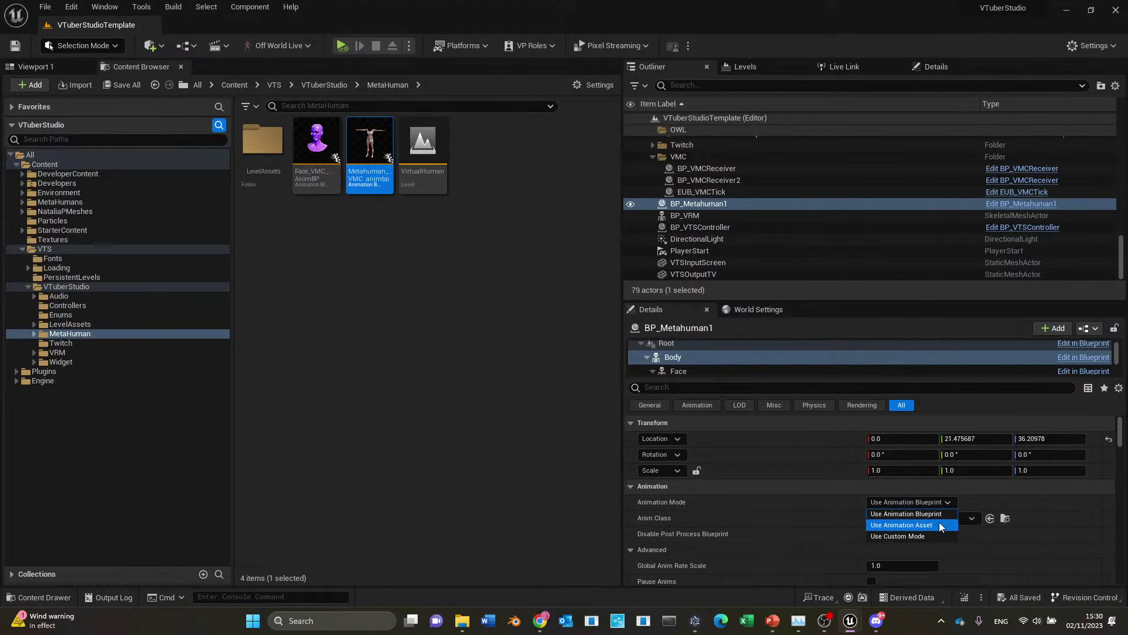
{"action": "key", "text": "Escape"}
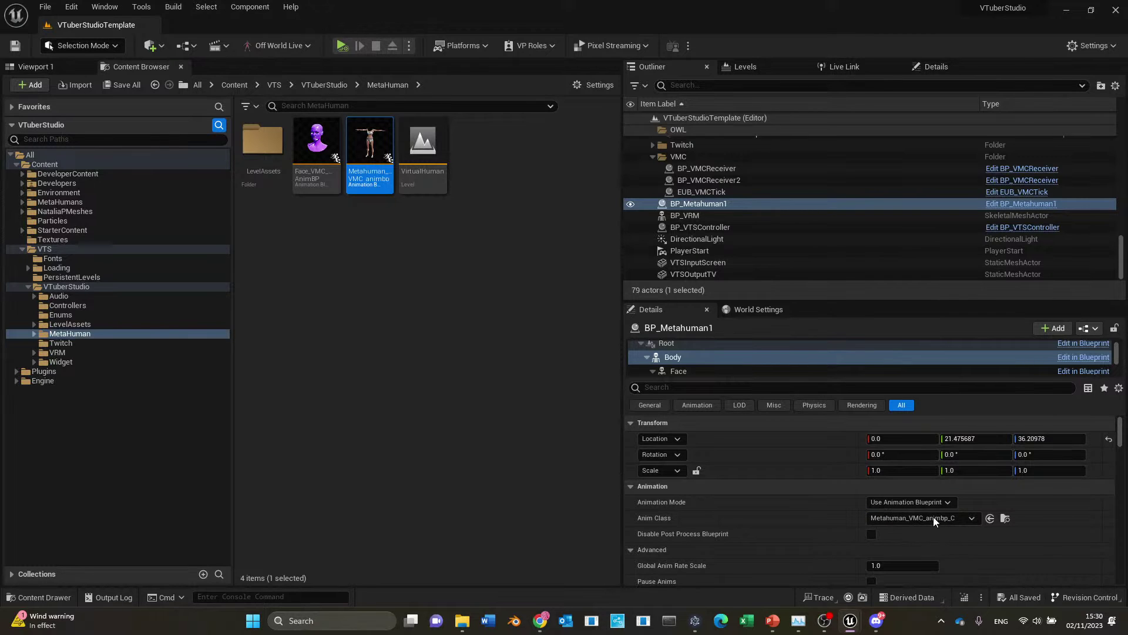
{"action": "left_click", "coordinate": [917, 502]}
{"action": "left_click", "coordinate": [890, 522]}
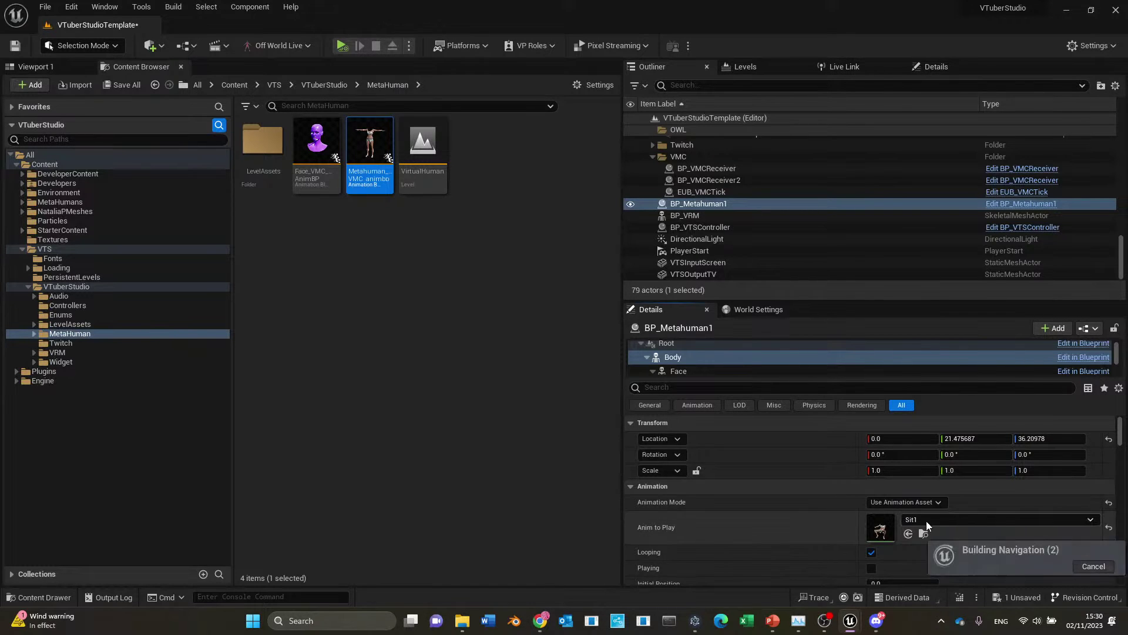
{"action": "left_click", "coordinate": [44, 68]}
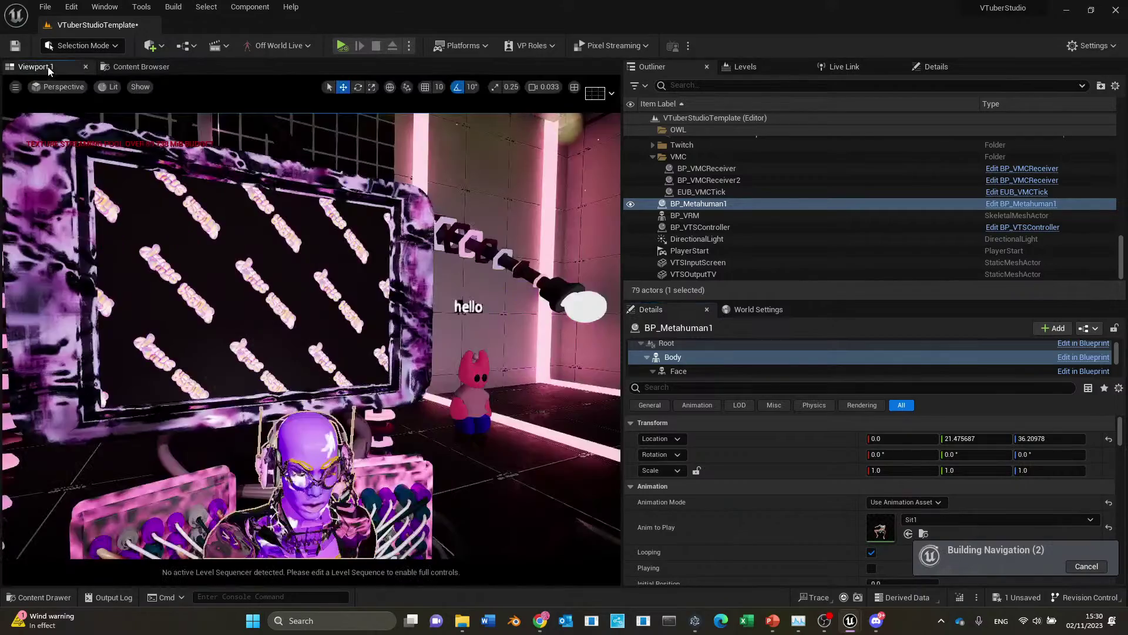
Step: Frame the MetaHuman character in the viewport, briefly checking the XR Animator mocap window
{"action": "right_click_drag", "start_coordinate": [434, 513], "coordinate": [433, 514]}
{"action": "right_click_drag", "start_coordinate": [224, 235], "coordinate": [224, 236]}
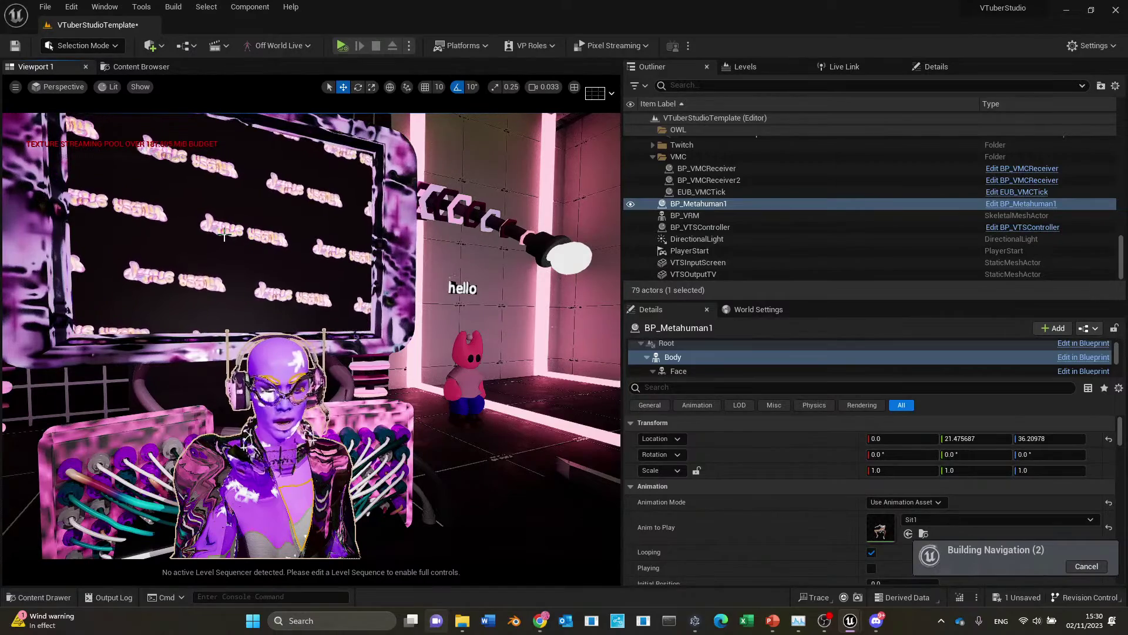
{"action": "key", "text": "f"}
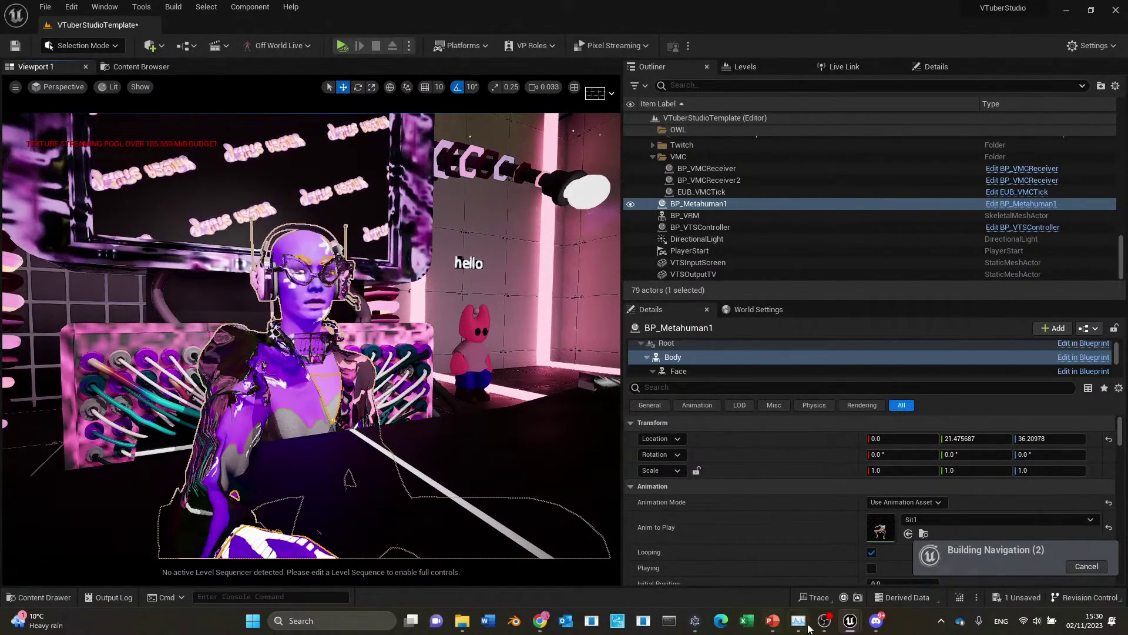
{"action": "left_click", "coordinate": [696, 619]}
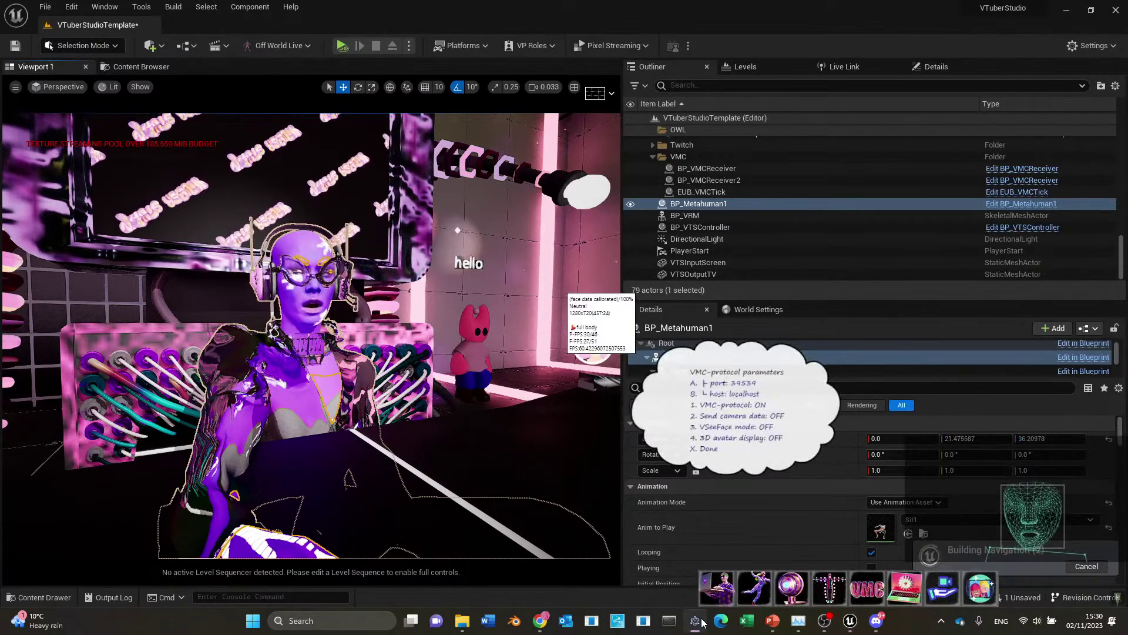
{"action": "left_click", "coordinate": [344, 197]}
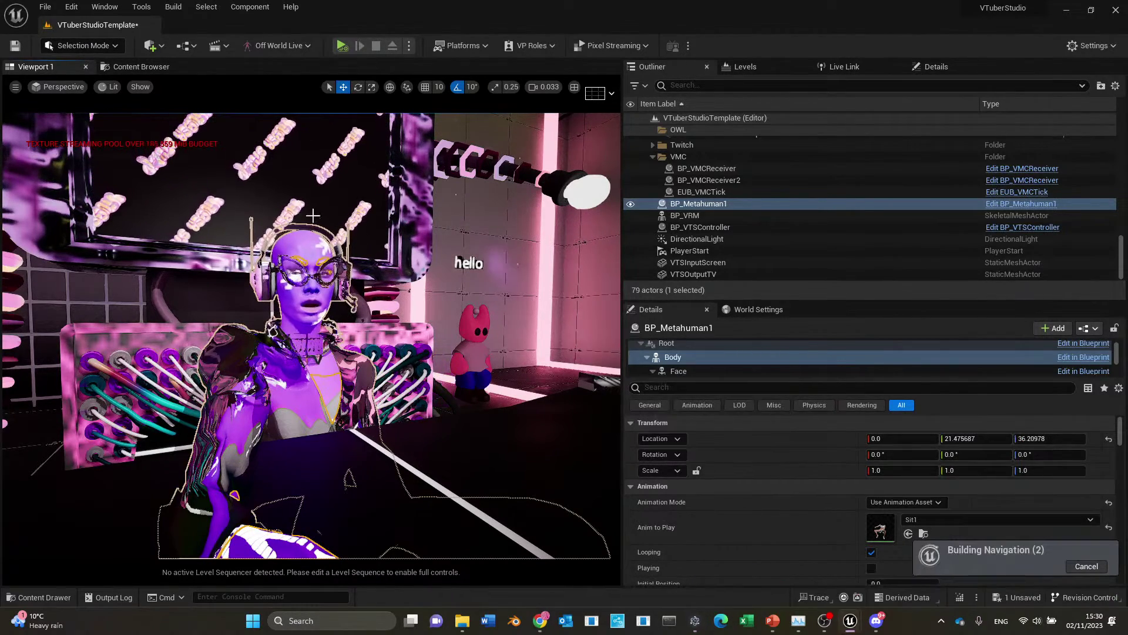
Step: Select BP_Metahuman1's Body component and enable Playing so the Sit1 animation runs
{"action": "left_click", "coordinate": [355, 239]}
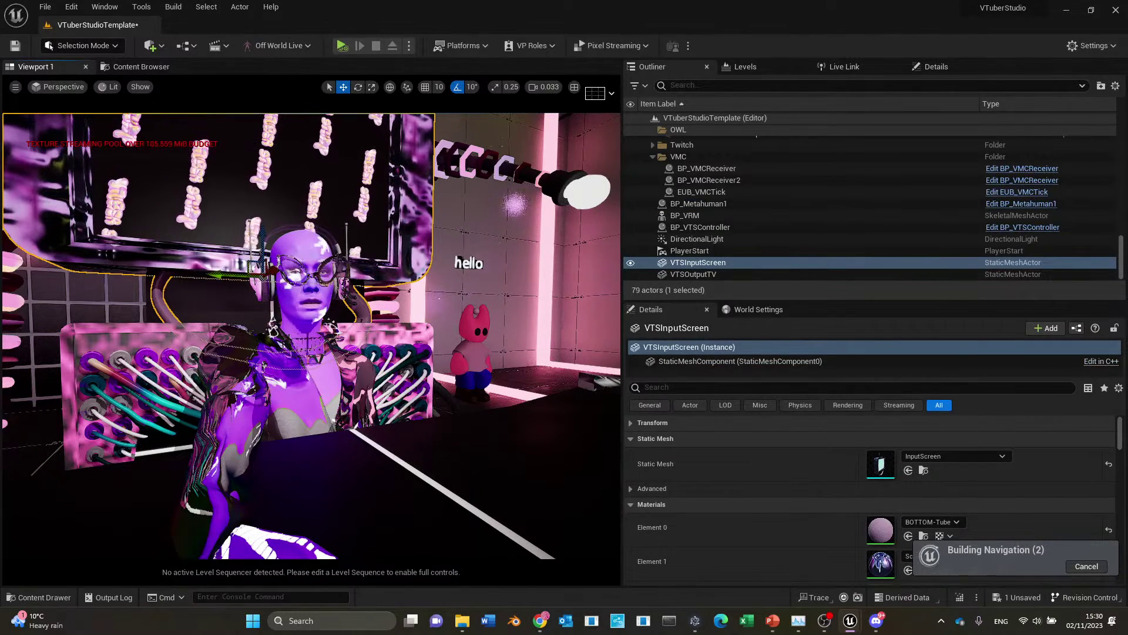
{"action": "left_click", "coordinate": [318, 306]}
{"action": "left_click", "coordinate": [710, 372]}
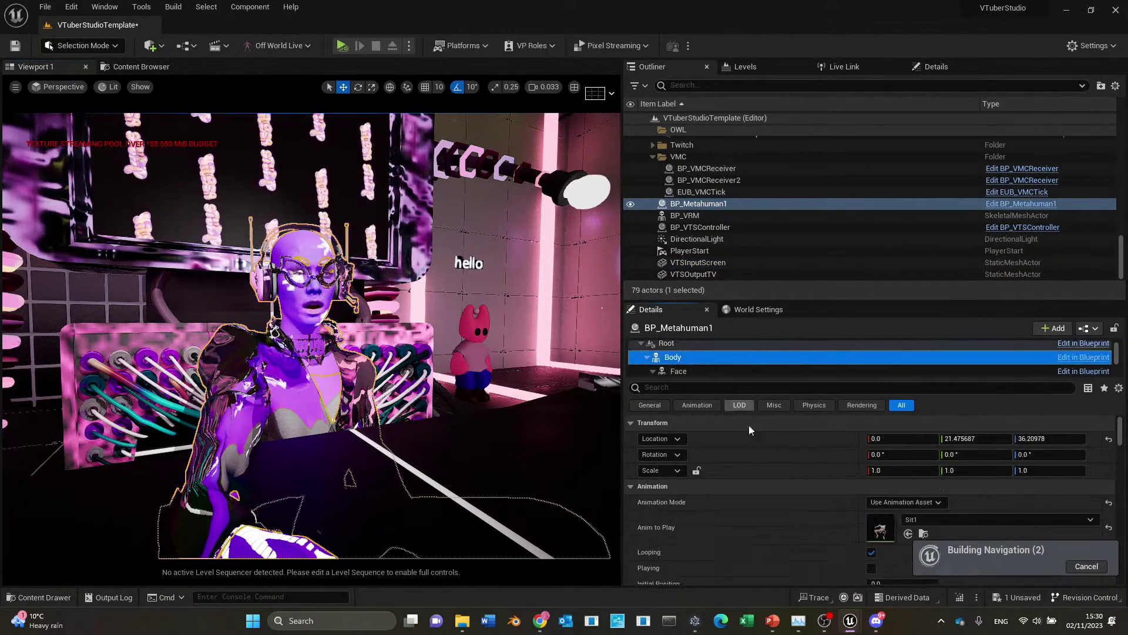
{"action": "scroll", "coordinate": [863, 521], "scroll_direction": "down", "scroll_amount": 2}
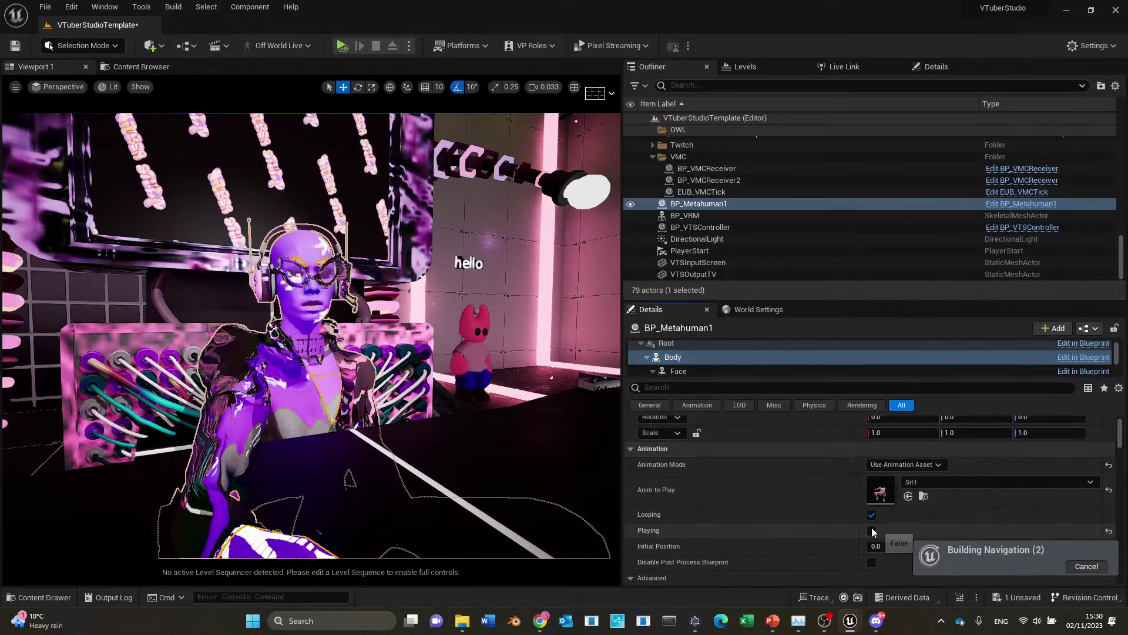
{"action": "left_click", "coordinate": [872, 531]}
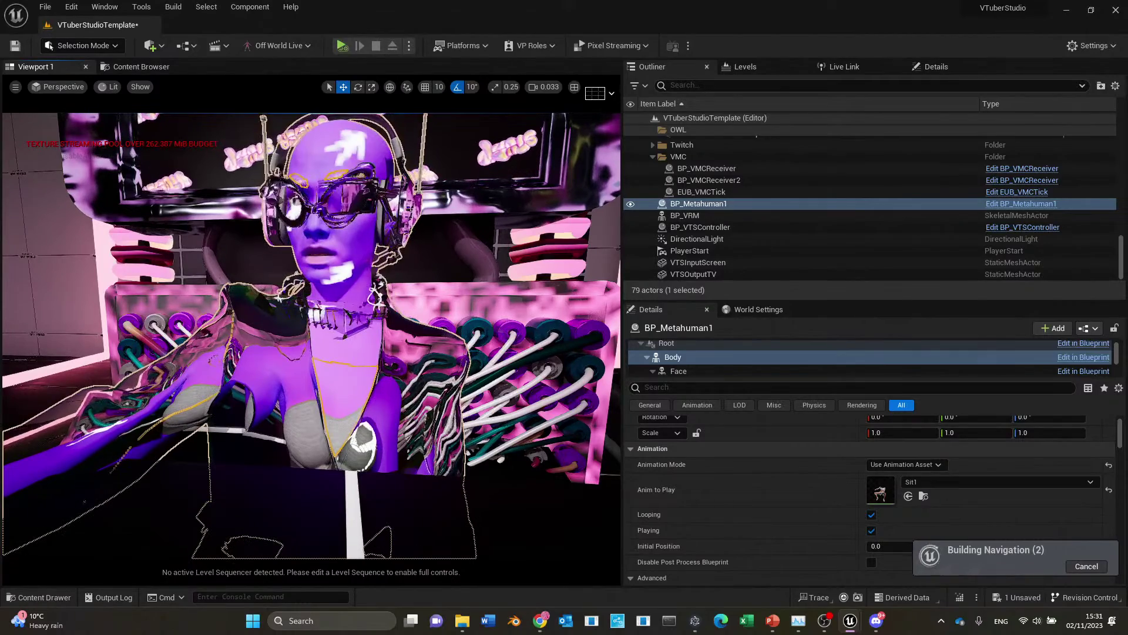
{"action": "key", "text": "alt+Tab"}
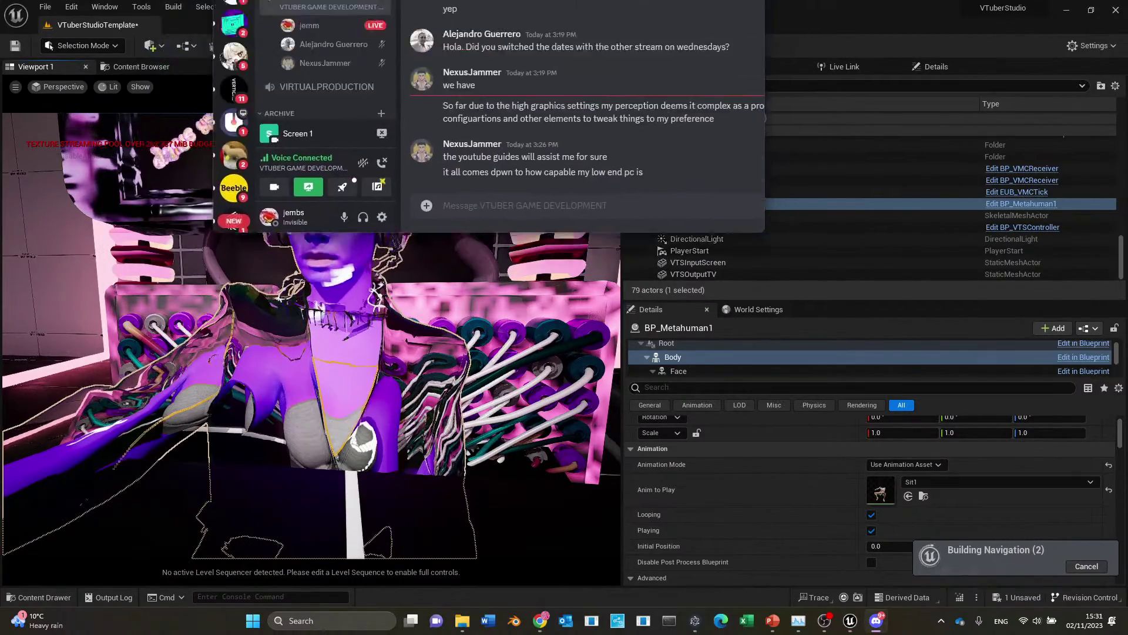
{"action": "left_click_drag", "start_coordinate": [345, 6], "coordinate": [81, 43]}
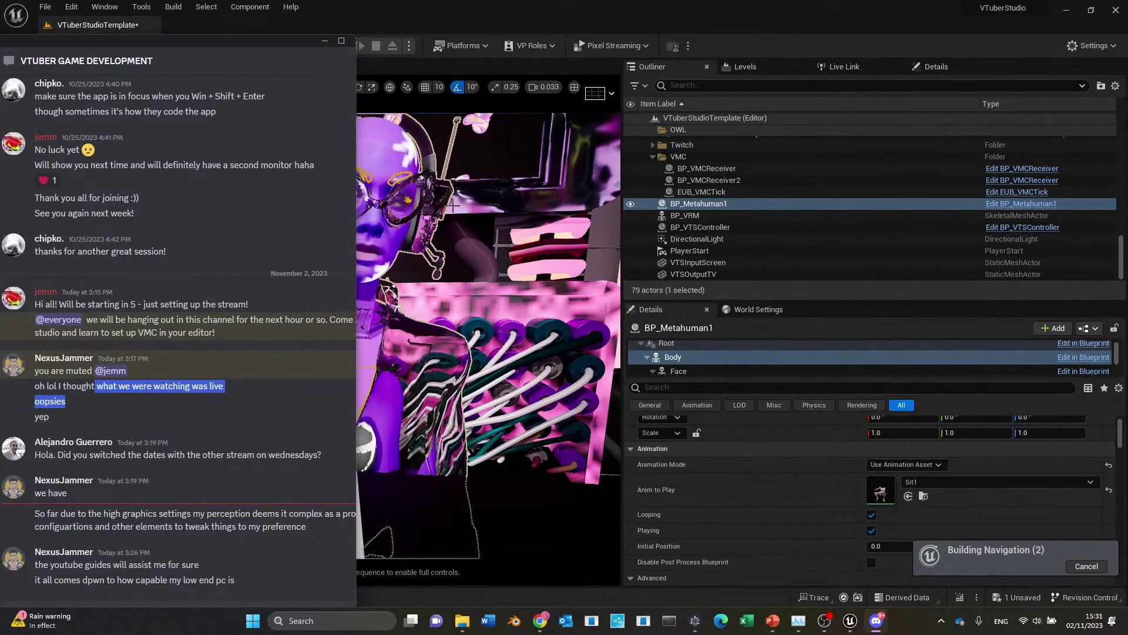
{"action": "left_click", "coordinate": [599, 13]}
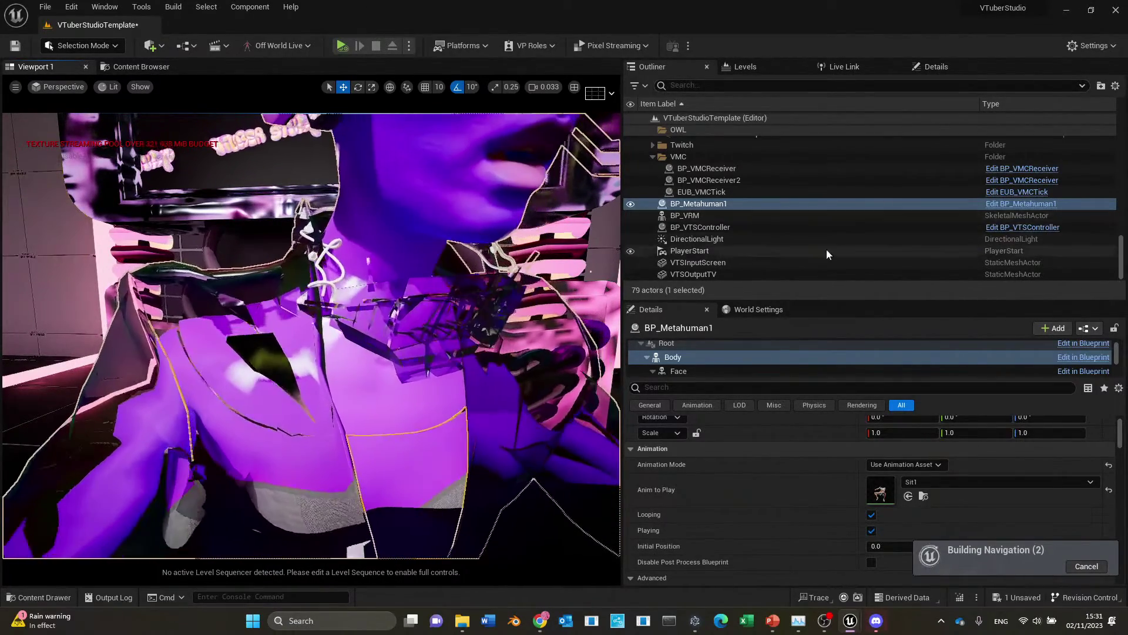
Step: Select BP_VTSController and fly the camera back to view the whole studio
{"action": "left_click", "coordinate": [745, 227]}
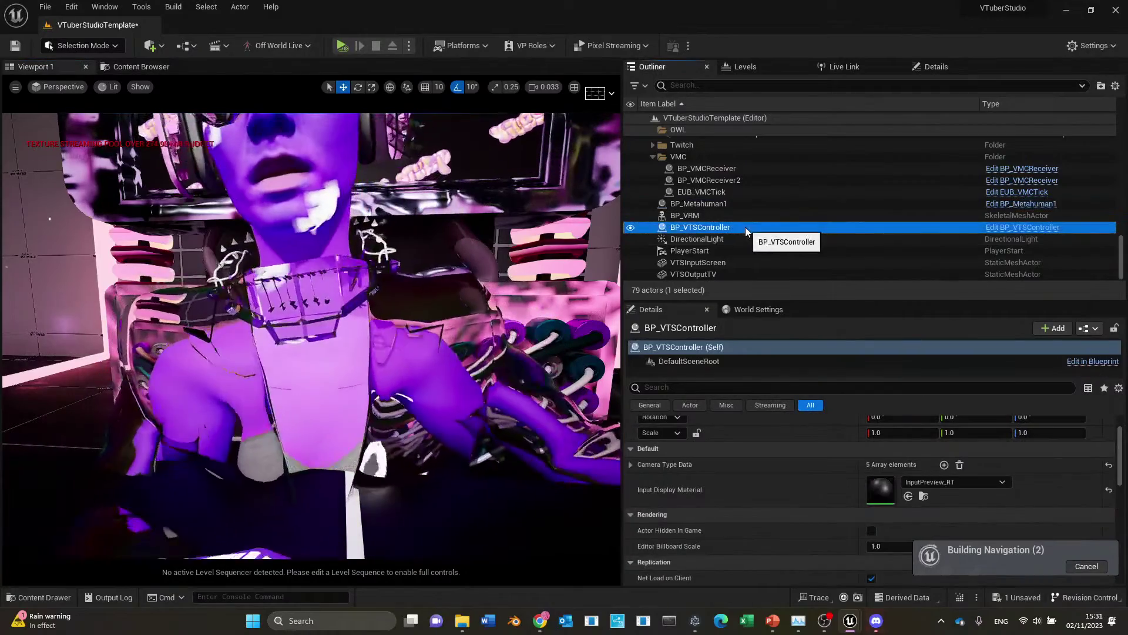
{"action": "scroll", "coordinate": [755, 176], "scroll_direction": "up", "scroll_amount": 2}
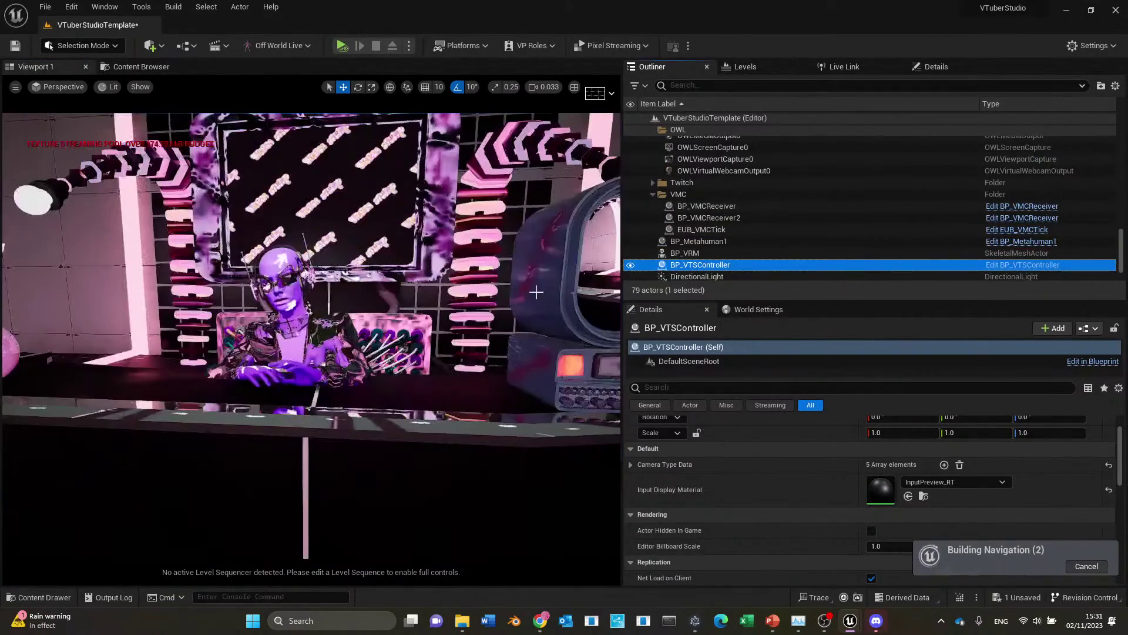
{"action": "mouse_move", "coordinate": [548, 295]}
{"action": "right_mouse_down"}
{"action": "mouse_move", "coordinate": [618, 293]}
{"action": "mouse_move", "coordinate": [531, 293]}
{"action": "right_mouse_up"}
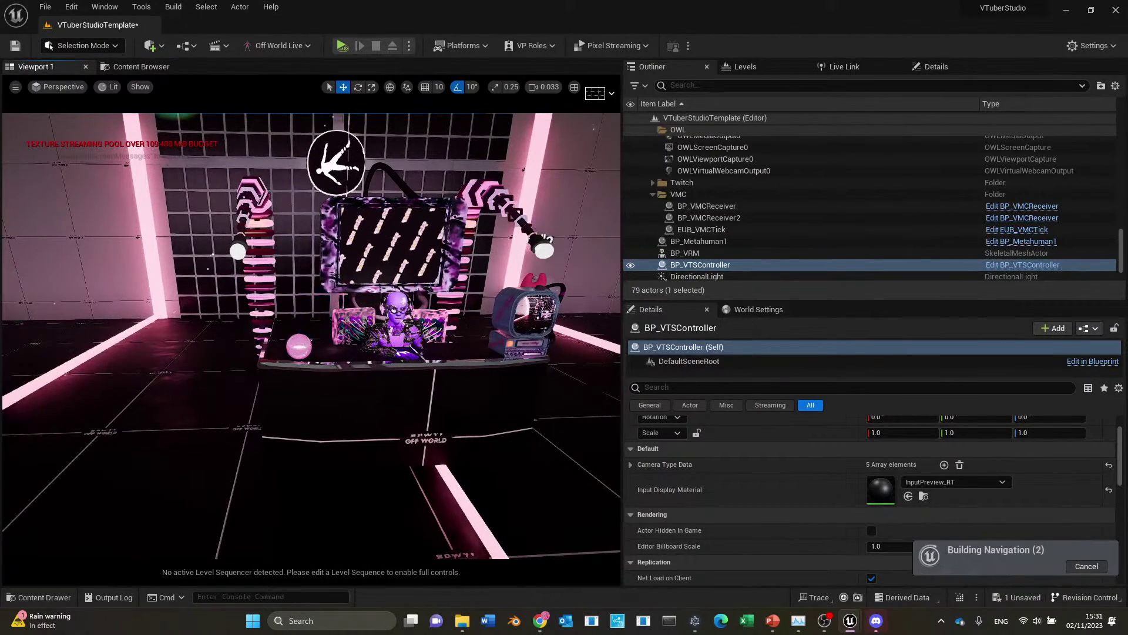
Step: Briefly bring Discord up over the editor, then drag its window away to return
{"action": "left_click", "coordinate": [876, 621]}
{"action": "scroll", "coordinate": [112, 382], "scroll_direction": "down", "scroll_amount": 10}
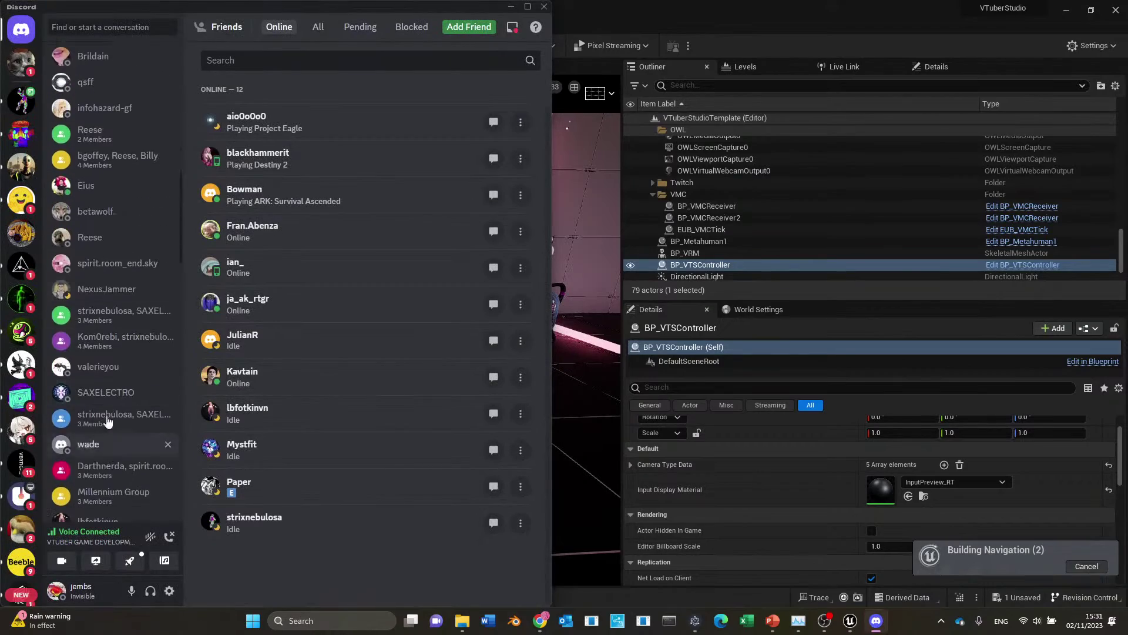
{"action": "left_click_drag", "start_coordinate": [207, 12], "coordinate": [1127, 0]}
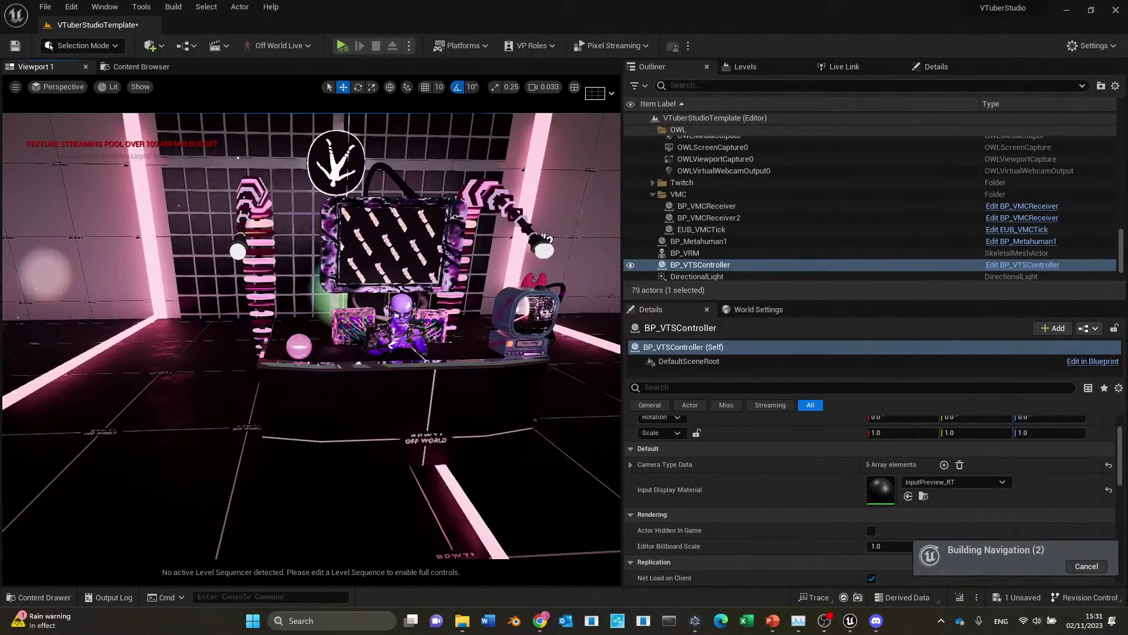